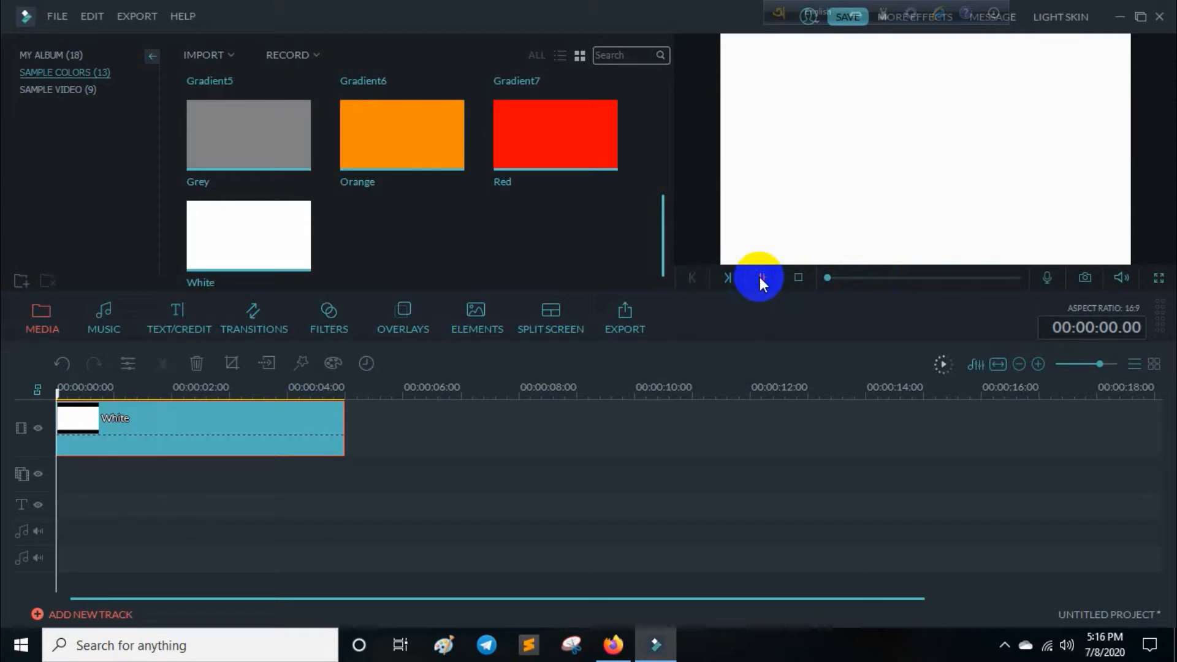
Preview the White clip on the timeline, stop playback and show the album media.
left_click(762, 278)
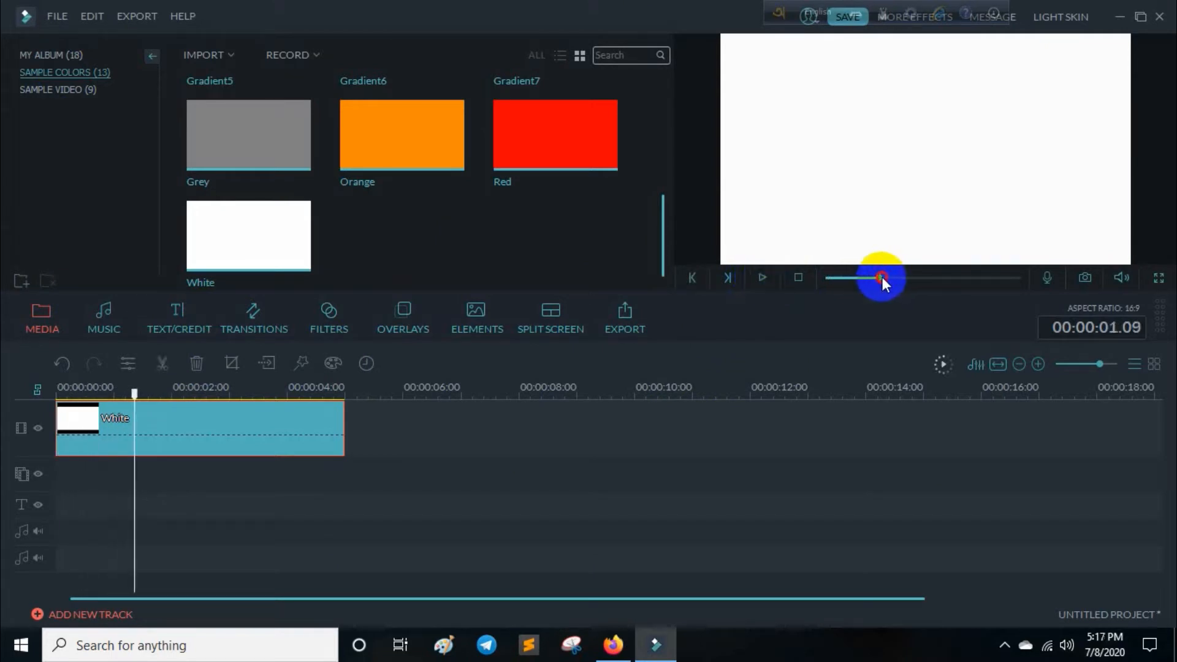
left_click(799, 277)
left_click(73, 55)
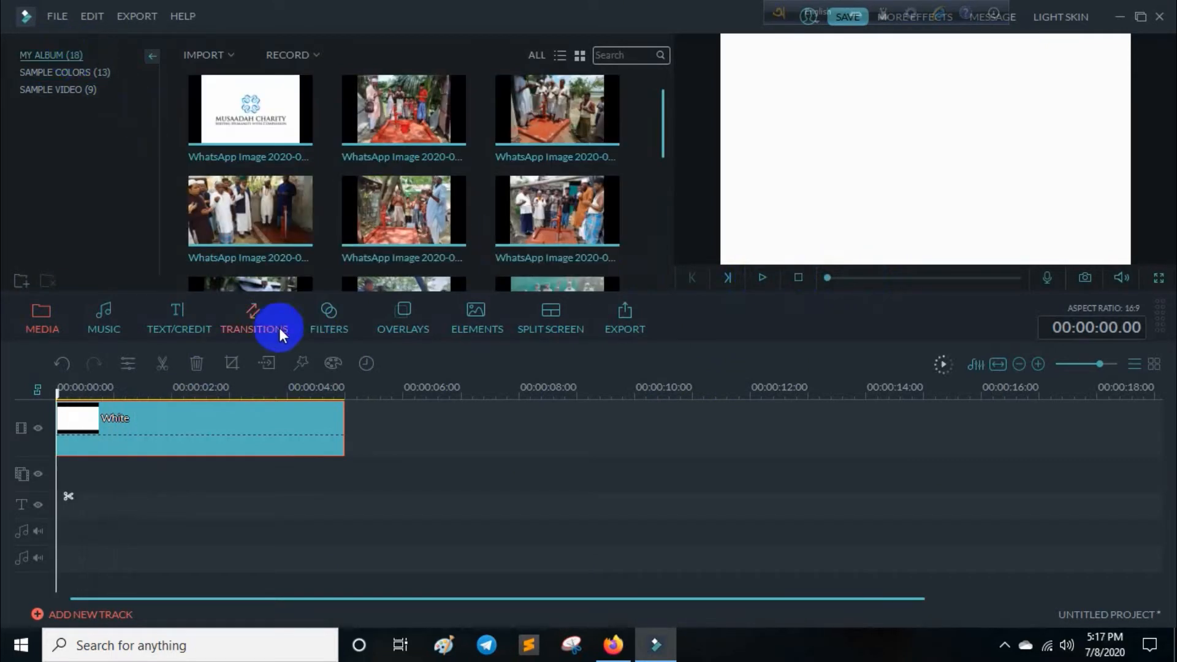
Add the Title 3 preset to the text track at the start of the timeline and preview it over the white clip.
left_click(184, 315)
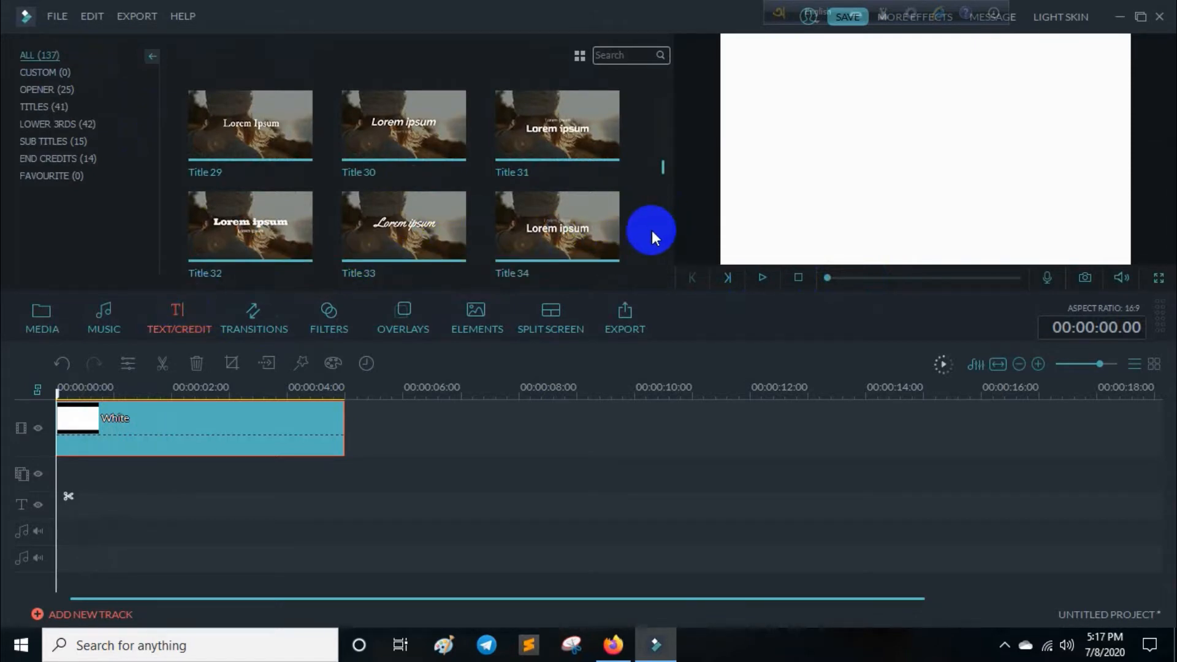
scroll(653, 230, "up", 10)
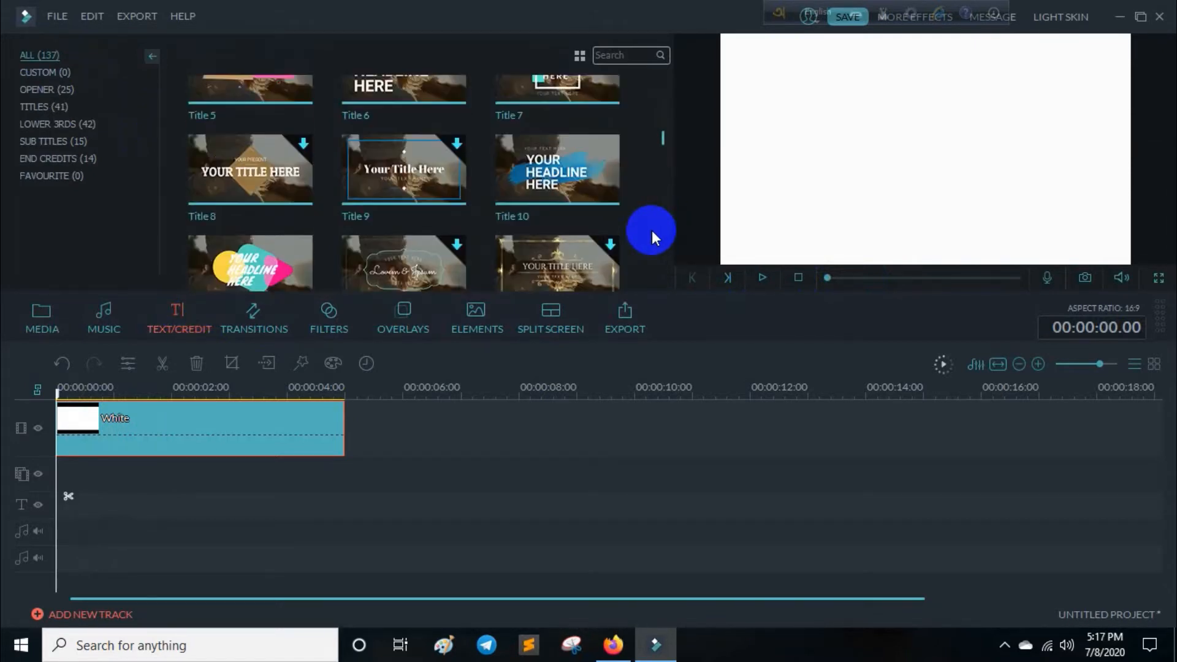
scroll(652, 230, "up", 3)
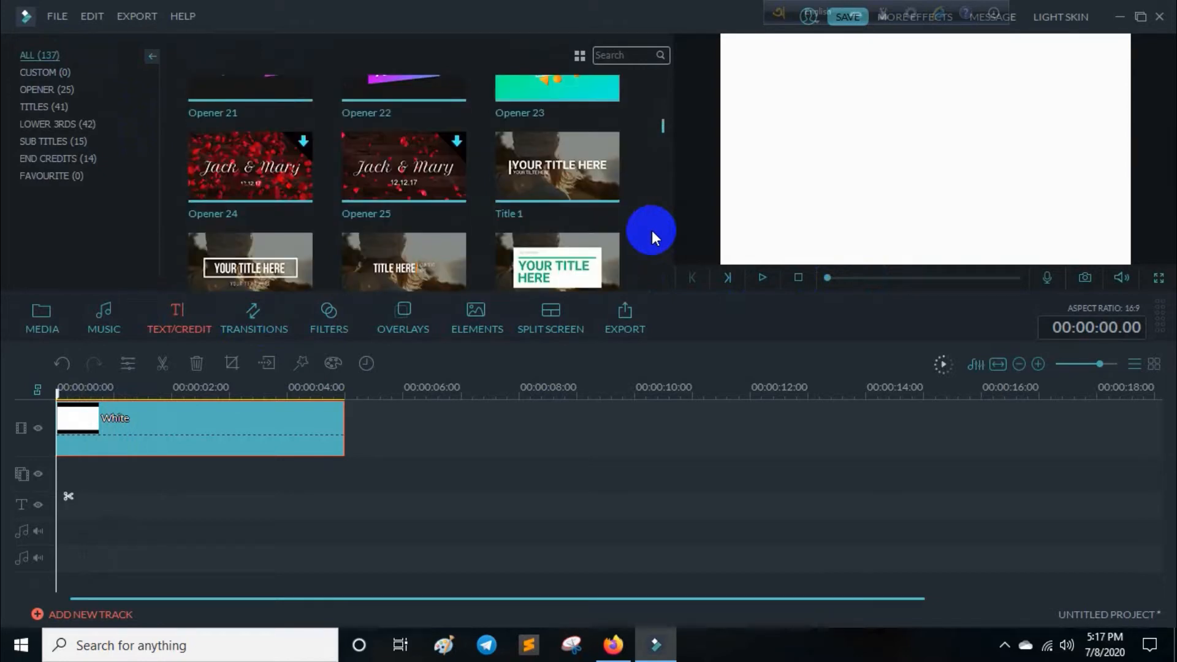
scroll(653, 230, "down", 2)
scroll(652, 230, "up", 2)
scroll(652, 230, "down", 2)
mouse_move(428, 116)
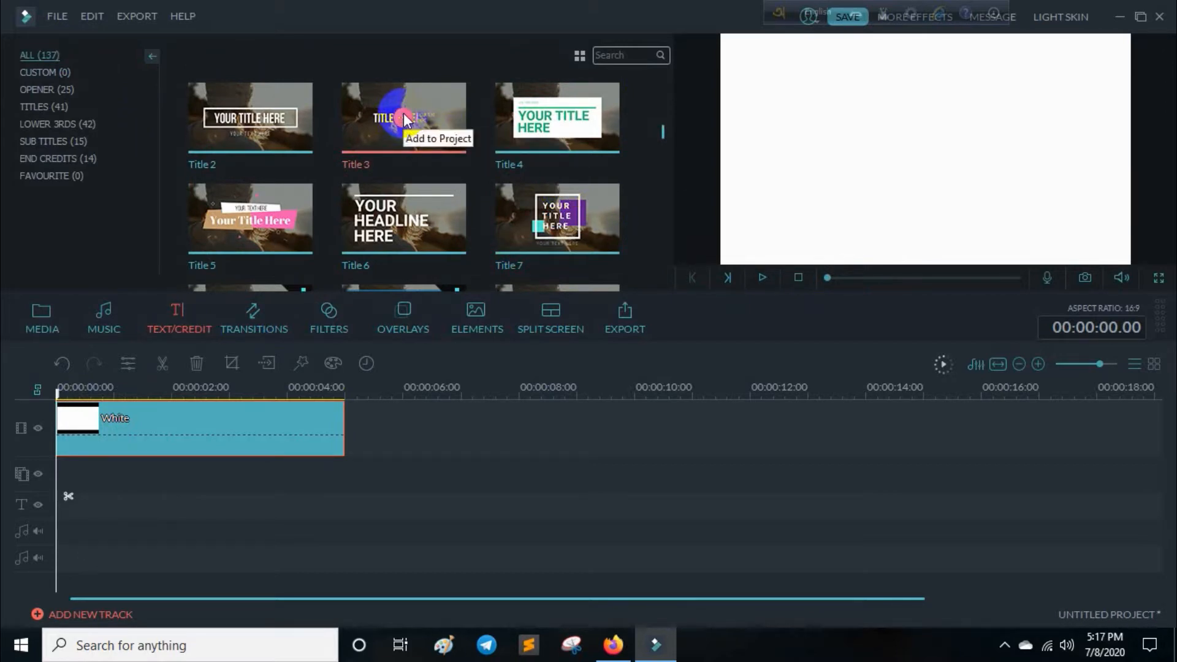
left_click(403, 118)
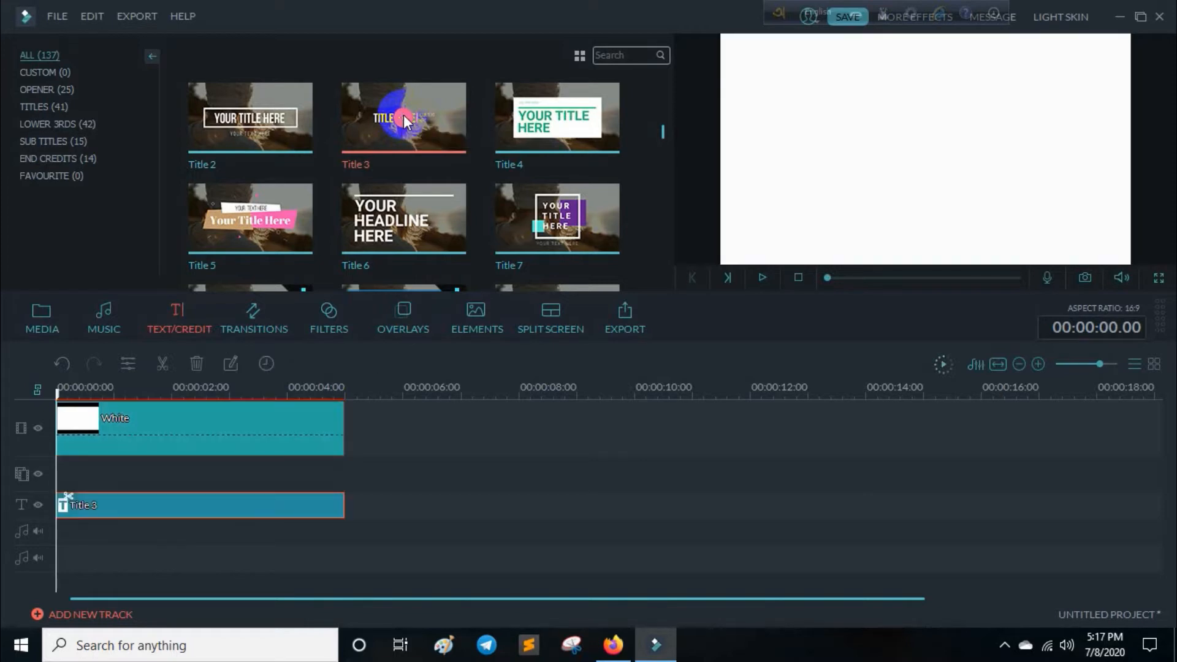
key("space")
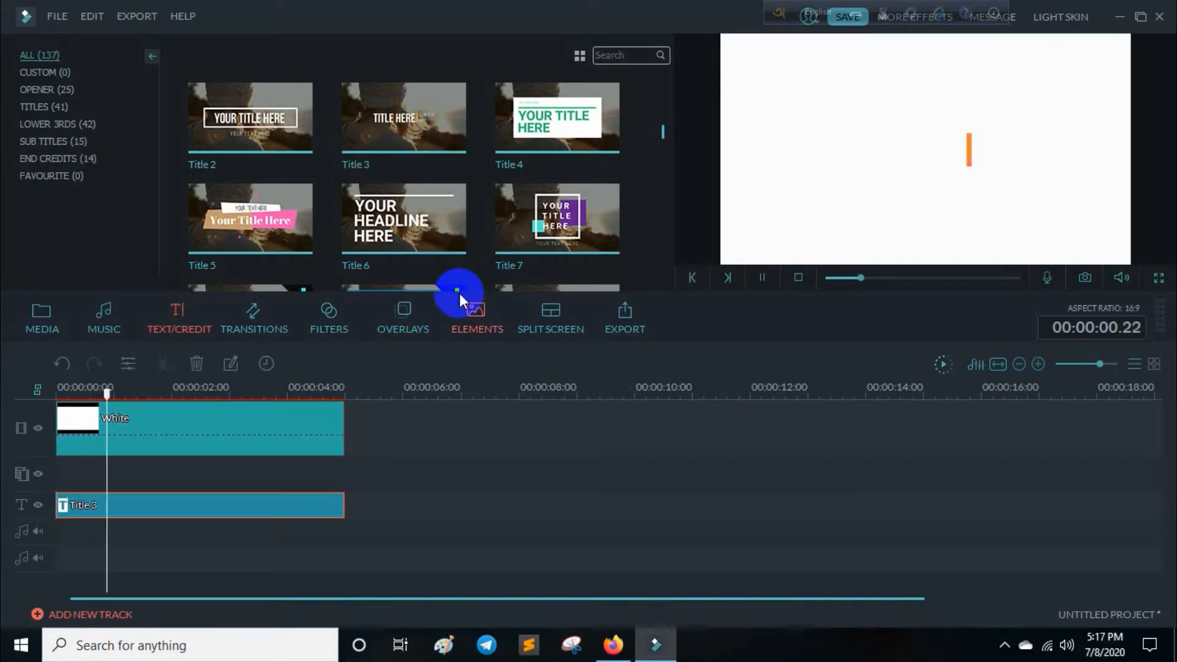
key("space")
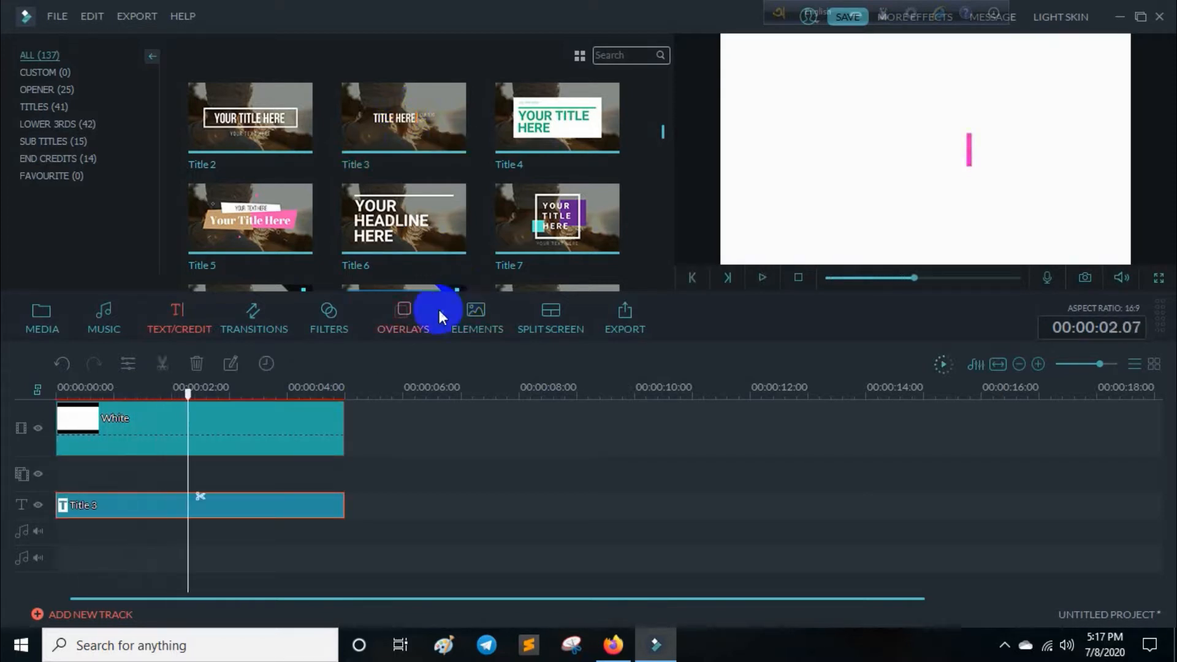
Open the Title 3 clip for advanced text editing and set the TITLE HERE fill color to black.
double_click(234, 515)
left_click(510, 332)
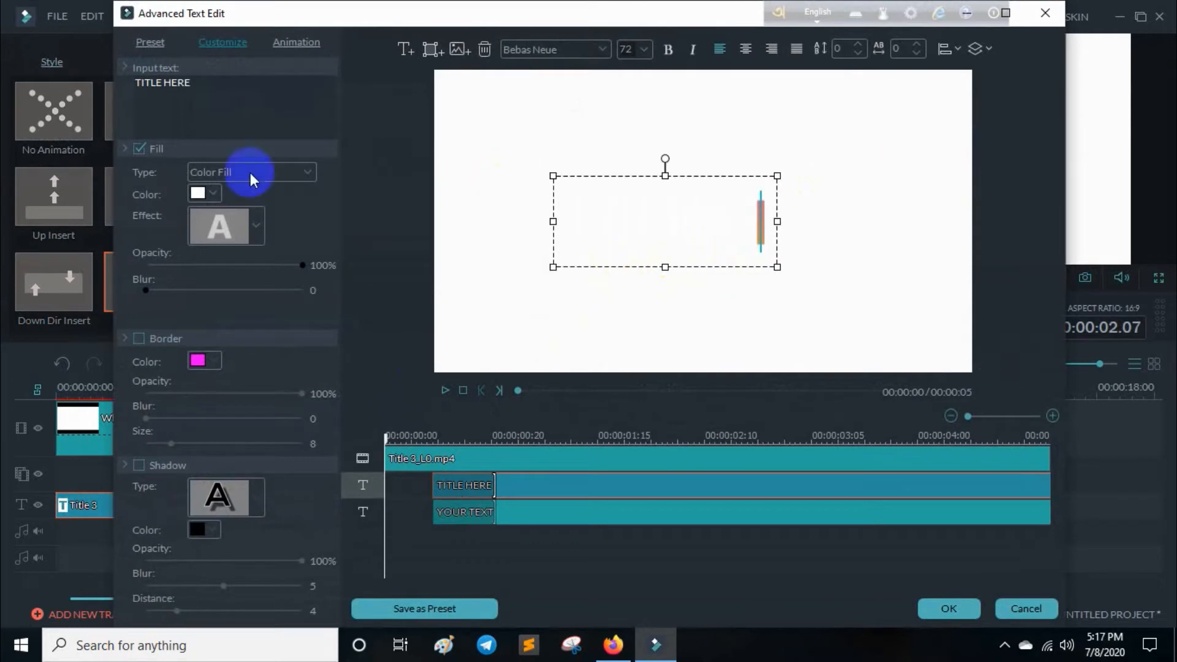
left_click(215, 193)
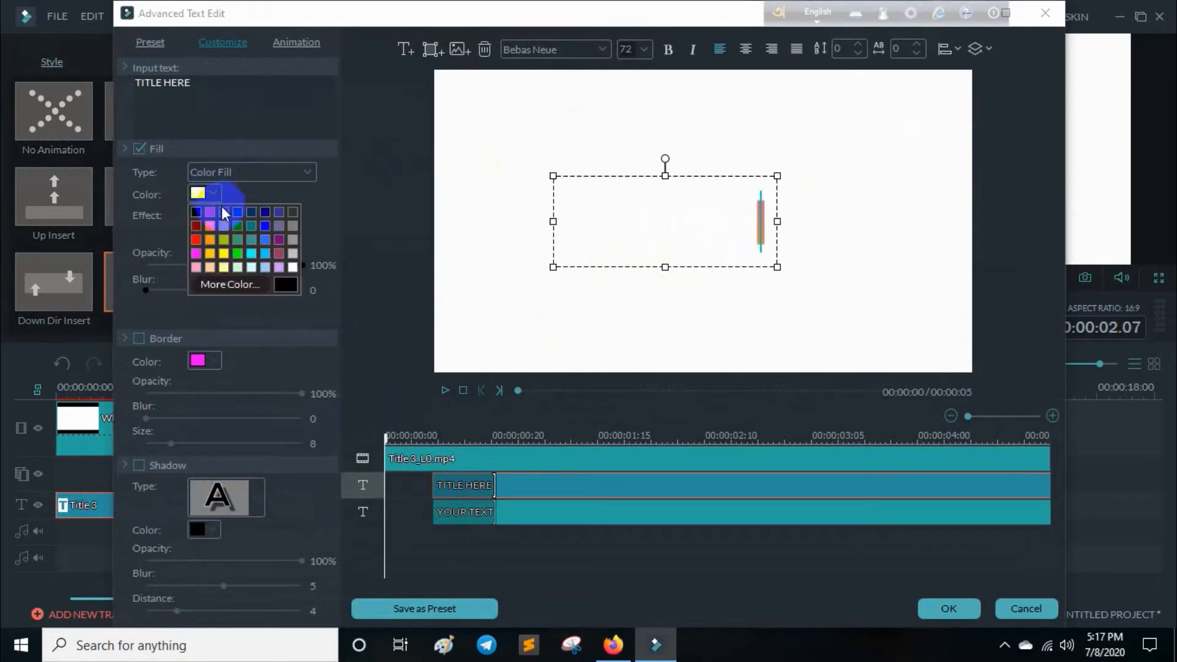
left_click(196, 225)
Delete the YOUR TEXT HERE text layer and the Title 3_L0.mp4 bar animation from the title.
left_click(647, 487)
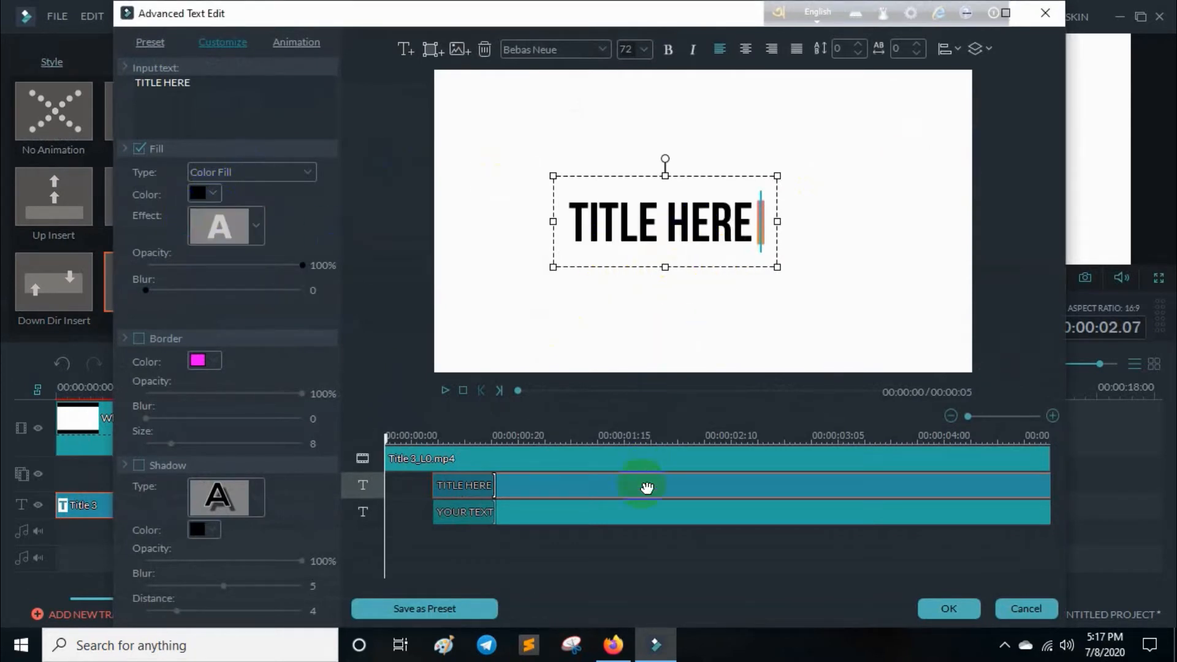
left_click(652, 516)
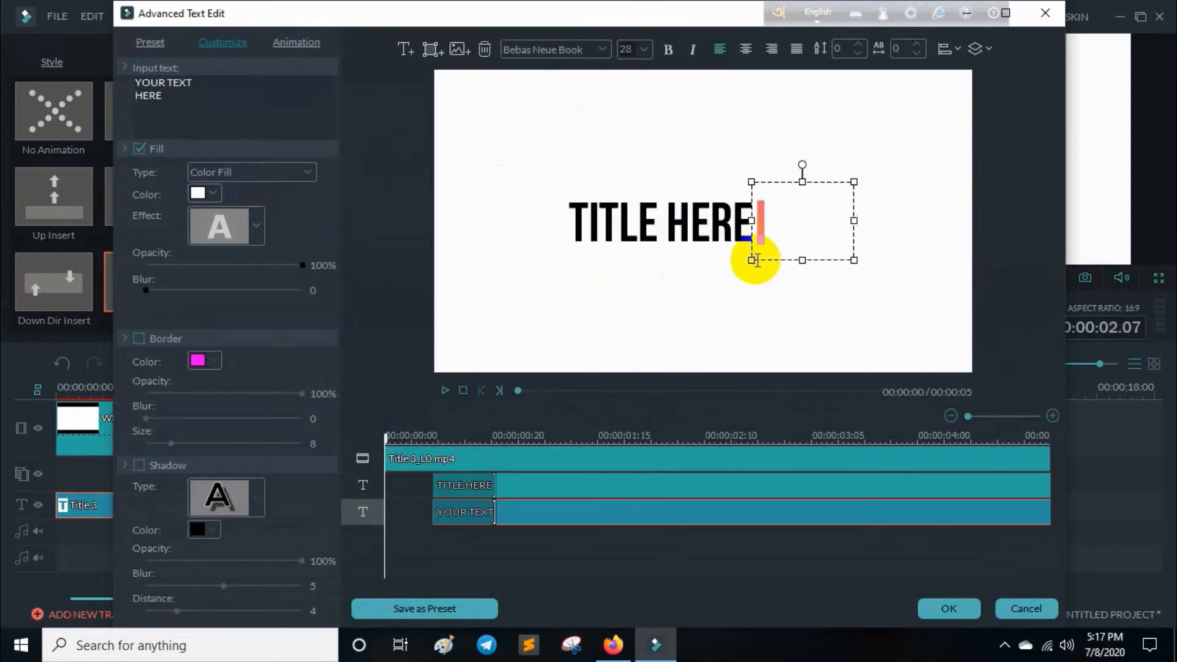
left_click(459, 51)
left_click(484, 49)
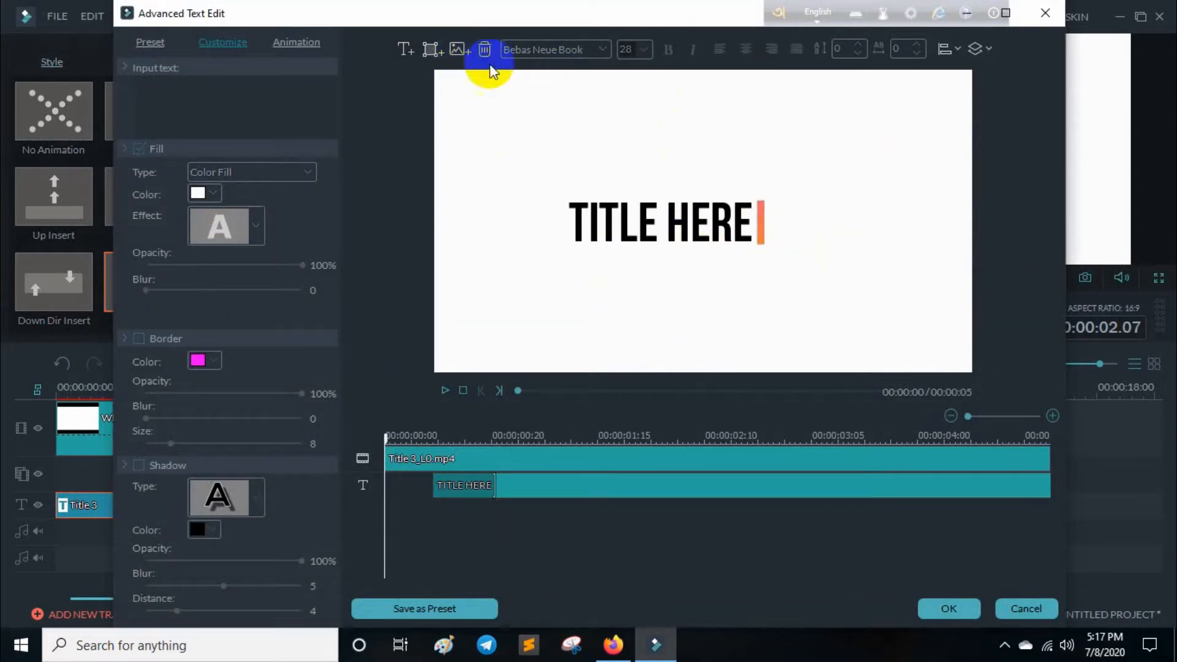
left_click(586, 459)
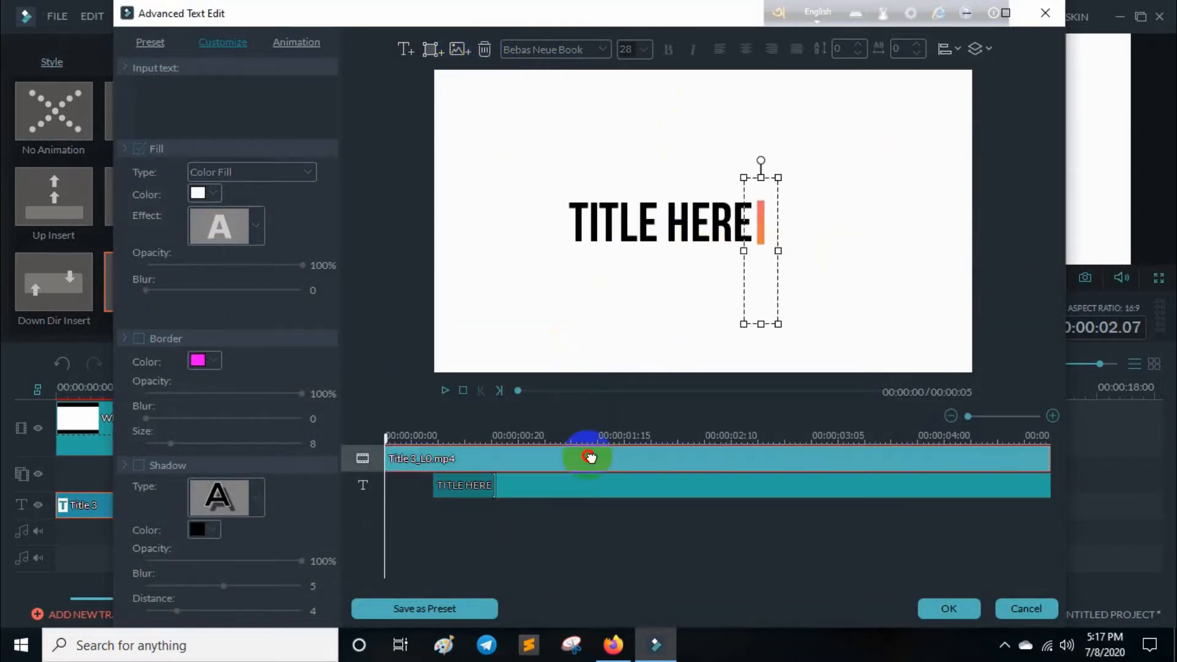
left_click(485, 49)
Try the Bodoni MT Black font on the TITLE HERE text.
left_click(583, 466)
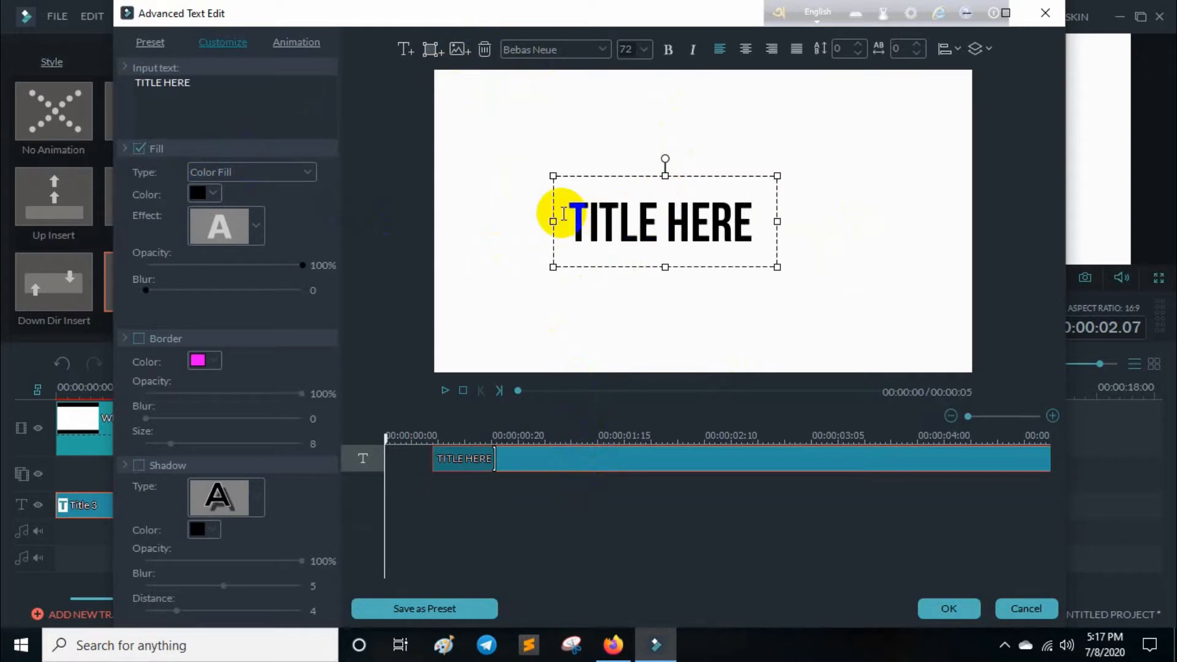
left_click_drag(565, 214, 746, 220)
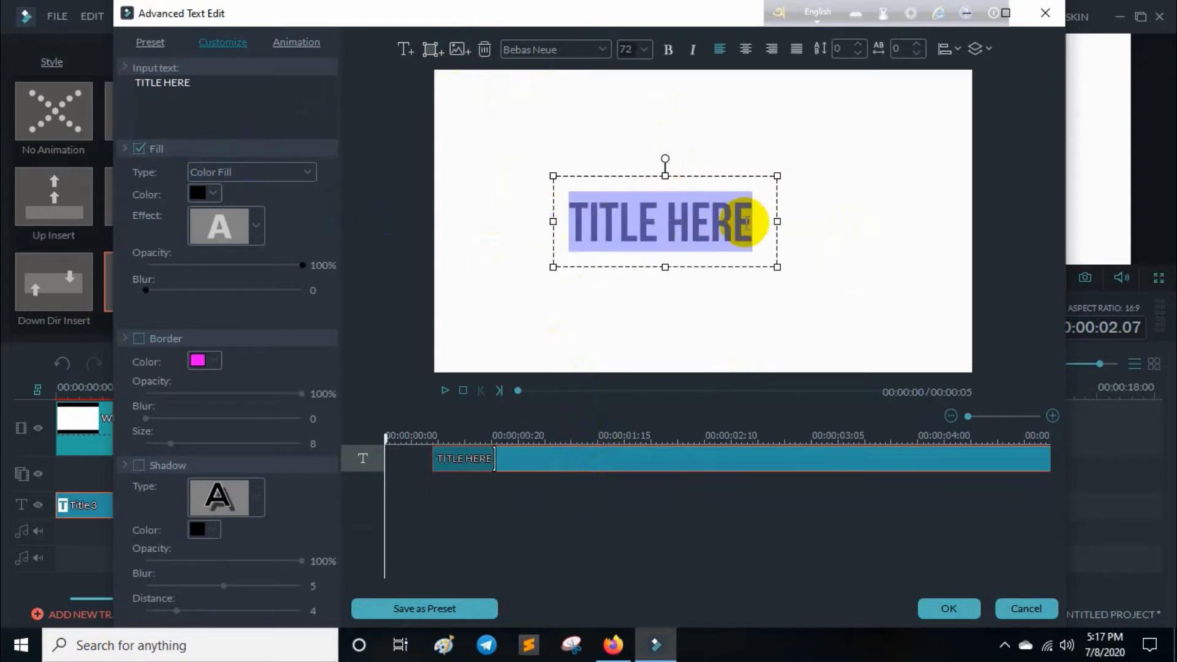
left_click(731, 211)
left_click(599, 48)
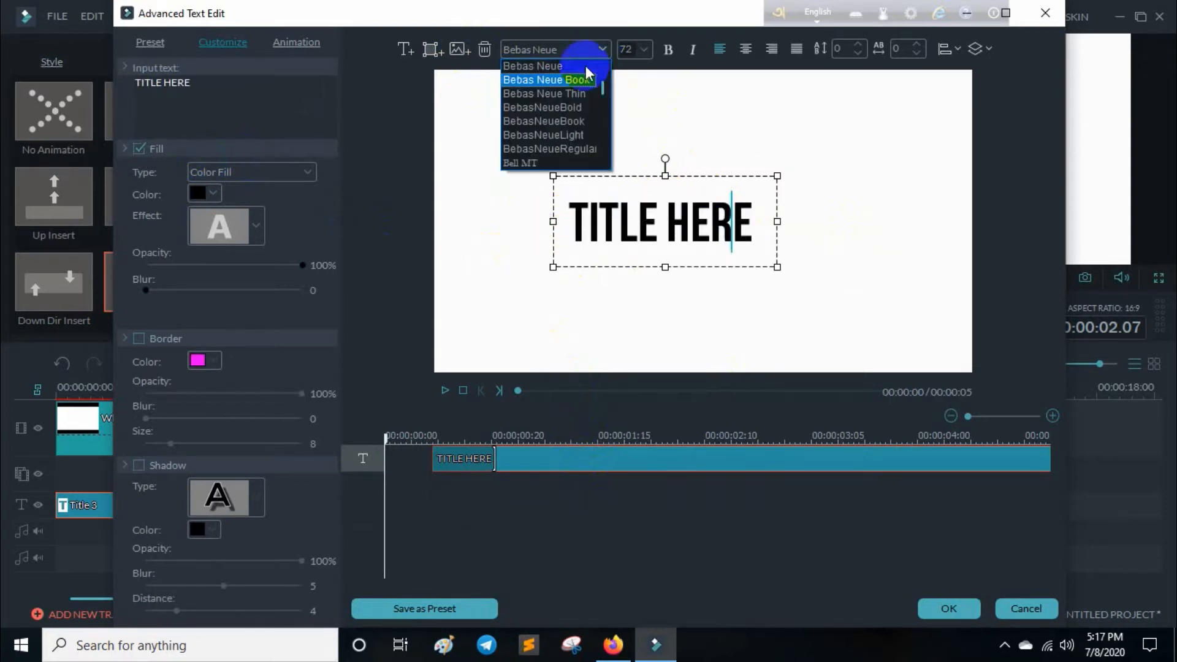
scroll(594, 132, "down", 5)
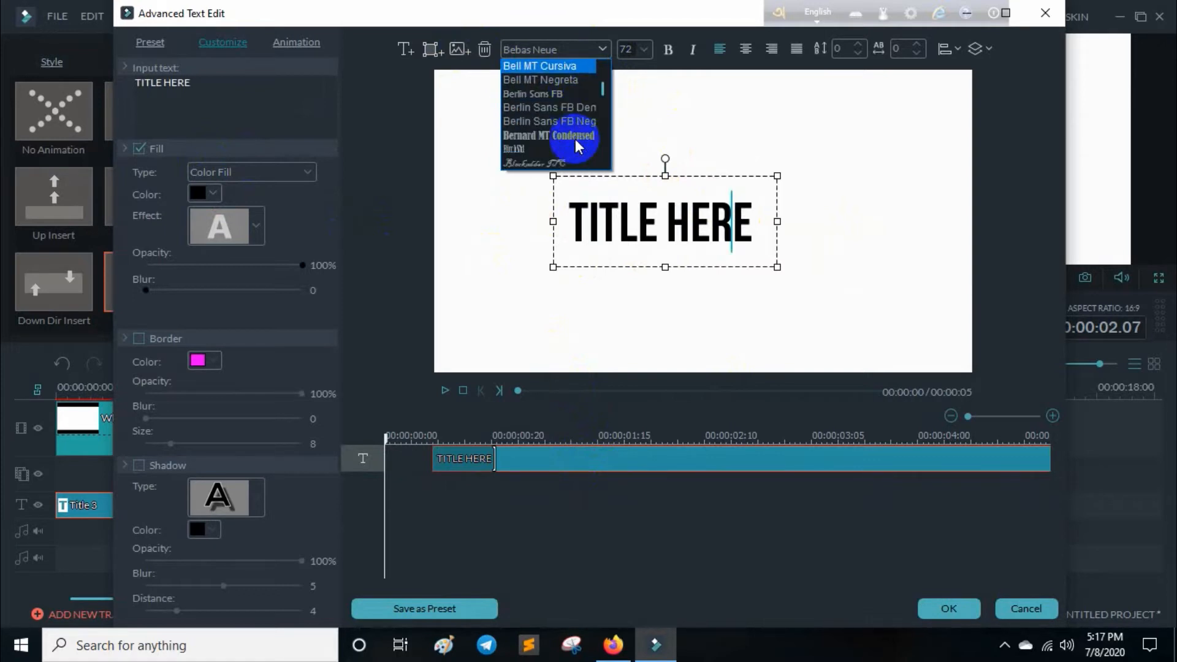
scroll(575, 139, "down", 3)
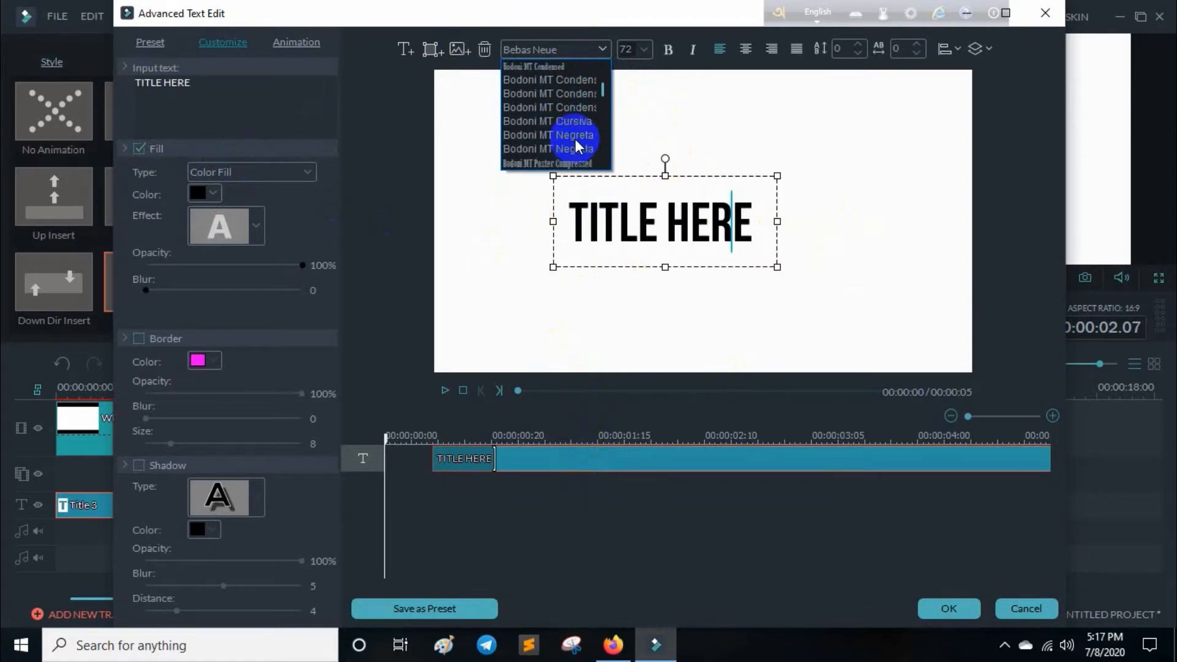
scroll(569, 91, "up", 2)
left_click(564, 108)
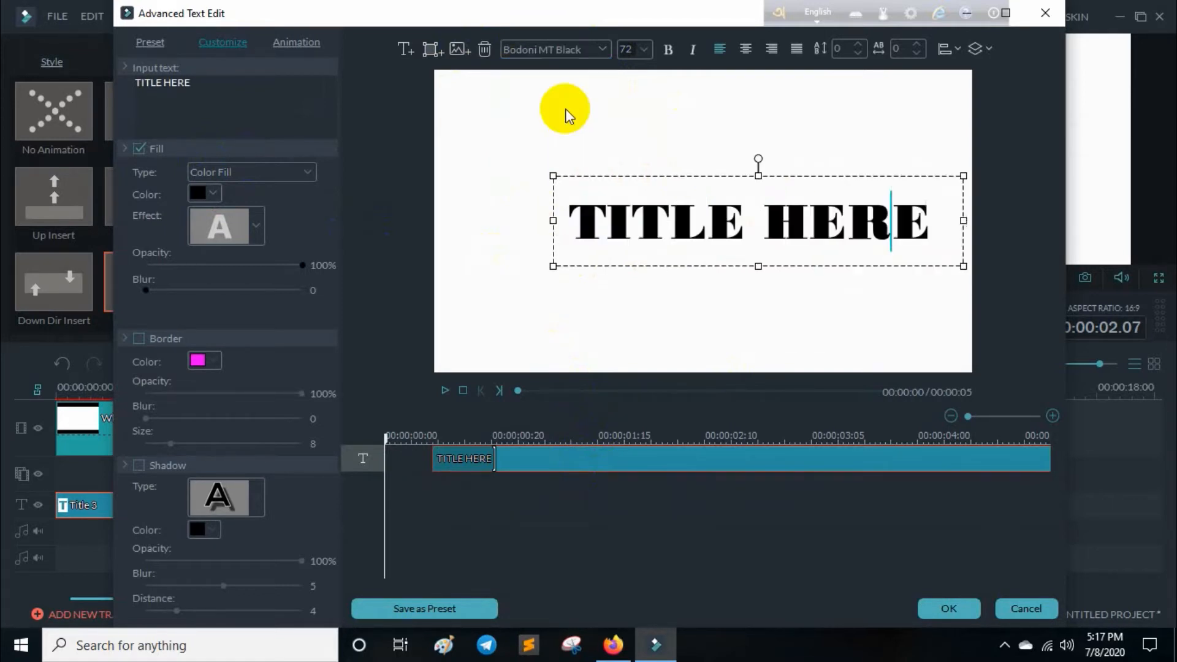
Try the bold italic Verdana font variant on the TITLE HERE text.
left_click(602, 52)
scroll(589, 119, "down", 3)
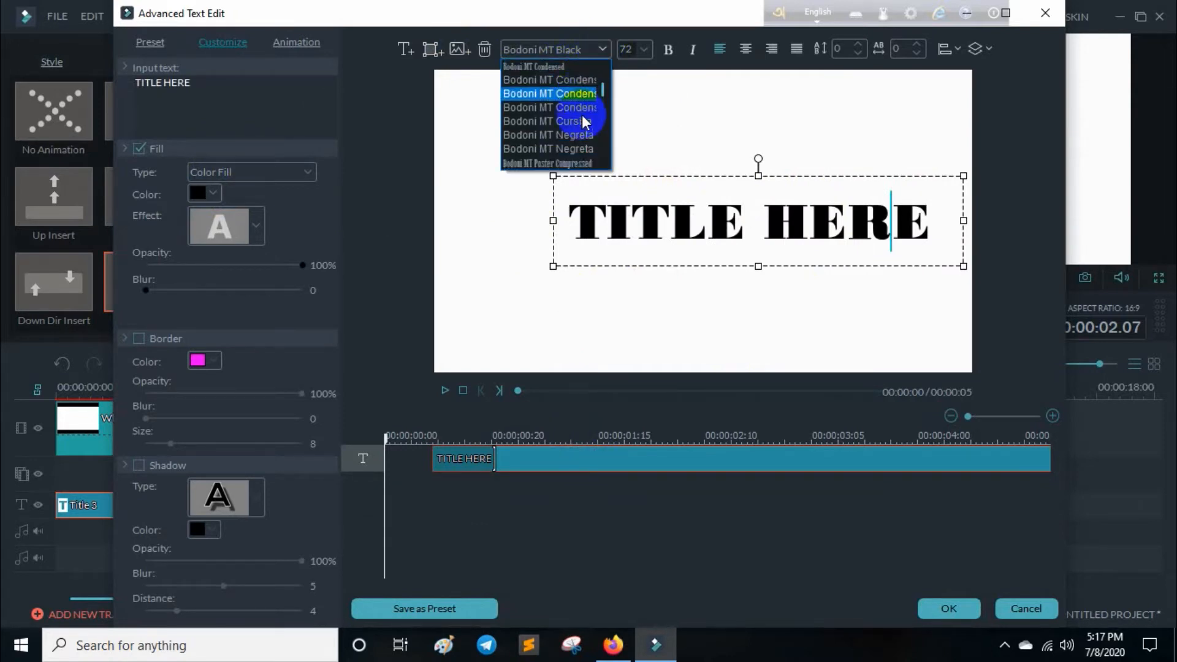
scroll(583, 122, "down", 10)
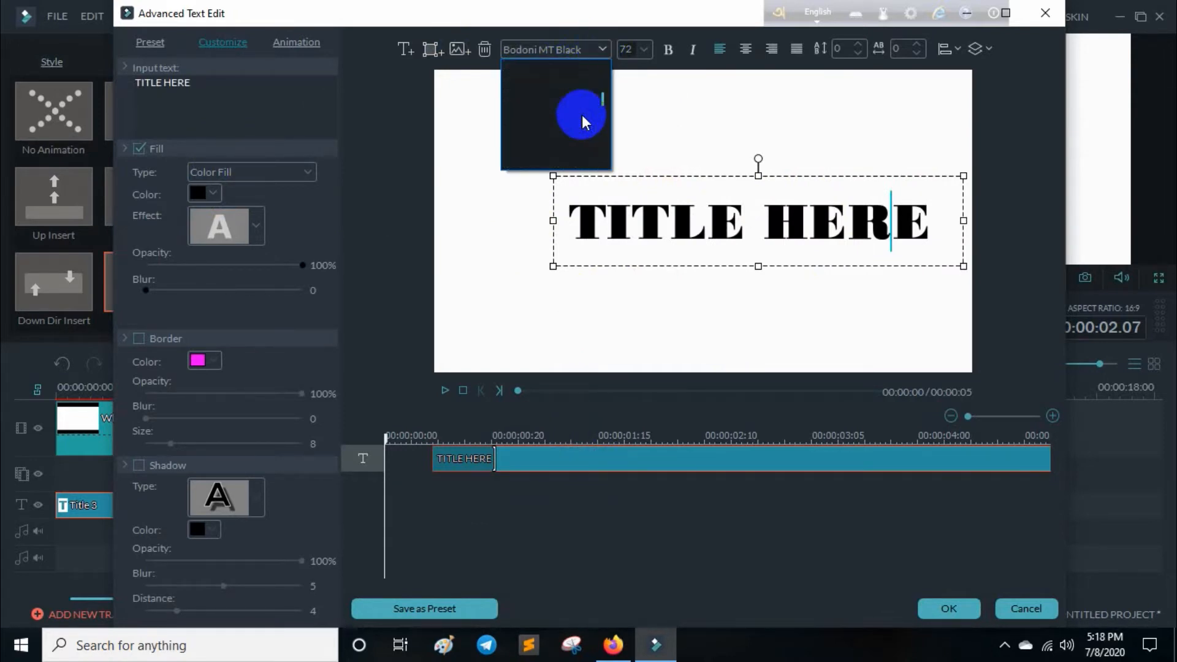
scroll(597, 105, "down", 3)
left_click_drag(605, 98, 586, 148)
scroll(586, 148, "up", 6)
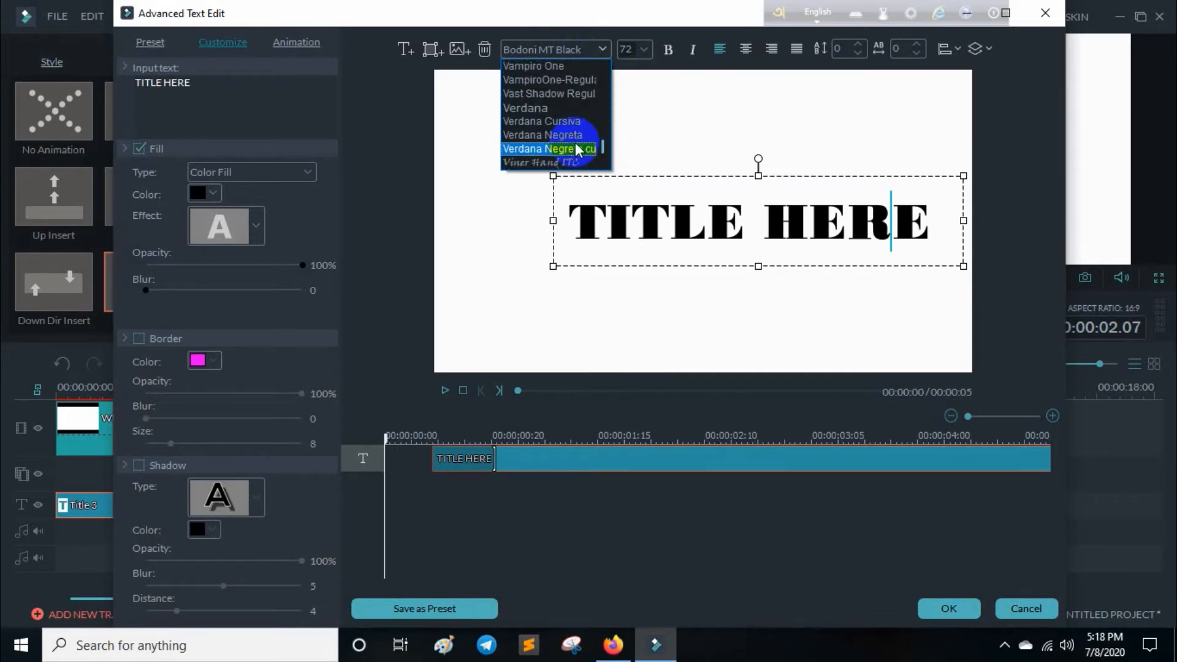
left_click(576, 148)
Set the font of the TITLE HERE text to Verdana Negreta.
left_click(603, 50)
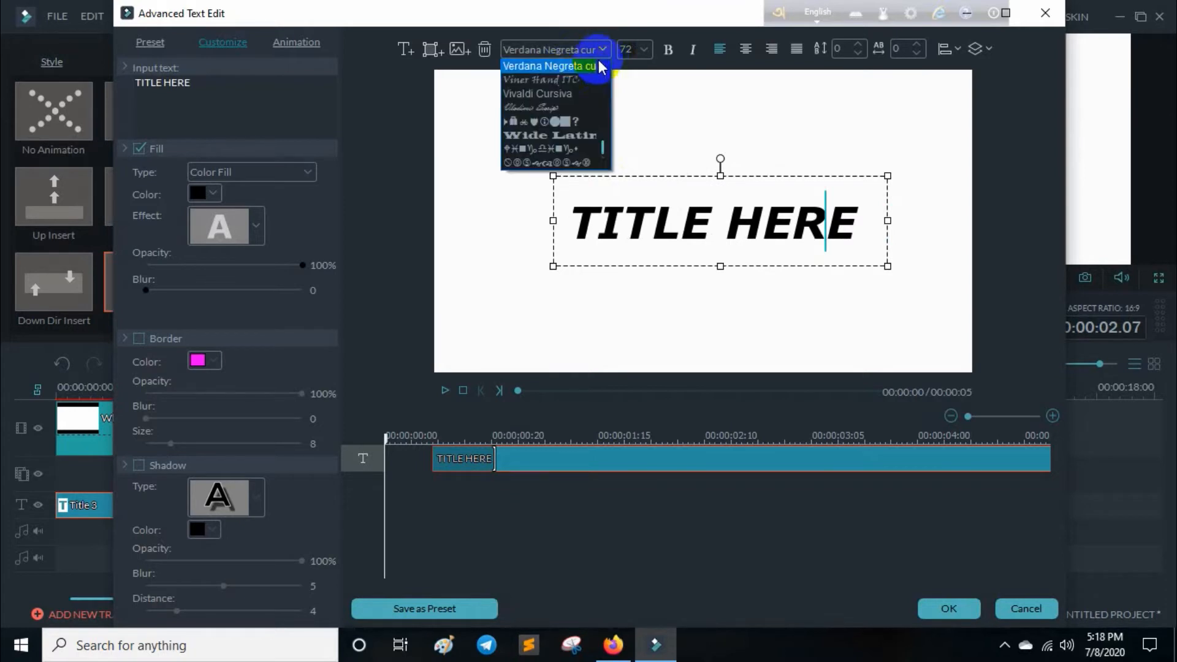
scroll(578, 105, "up", 1)
left_click(575, 94)
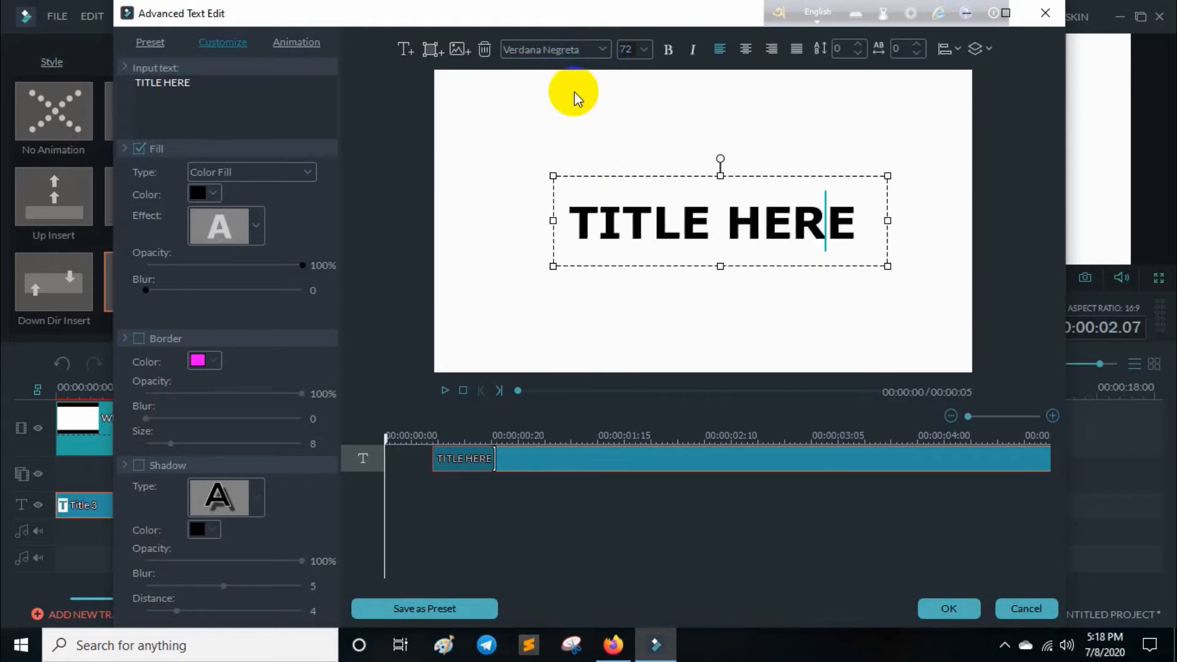
Replace the TITLE HERE text with "Mr.KK".
left_click_drag(836, 248, 574, 223)
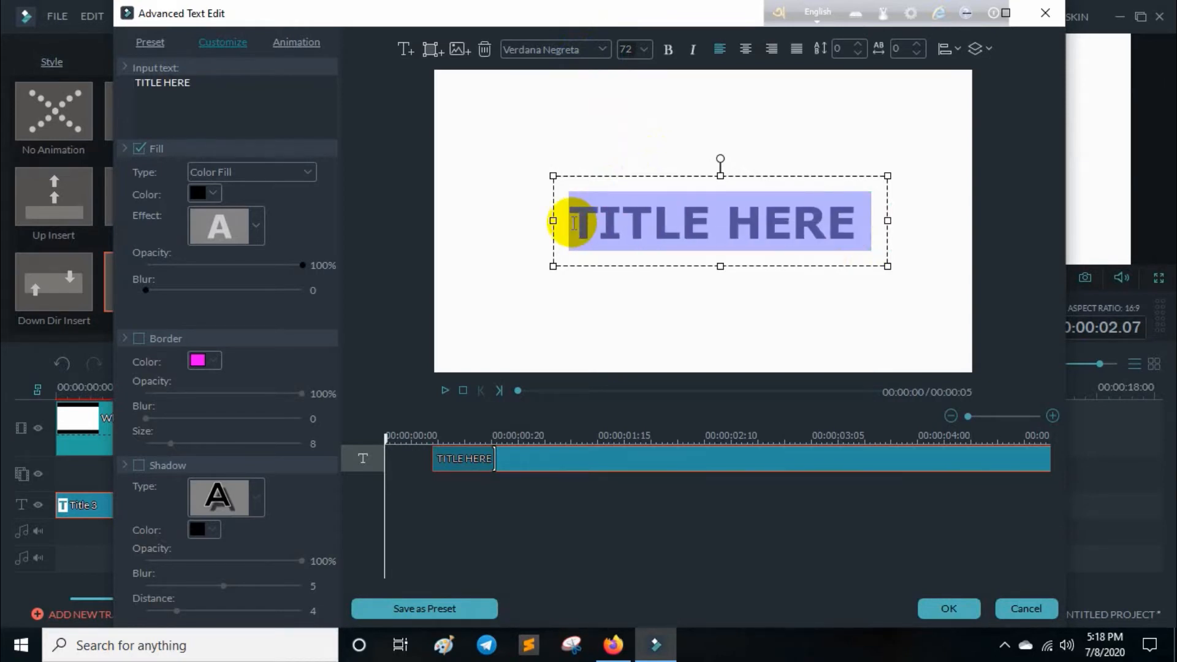
type("M")
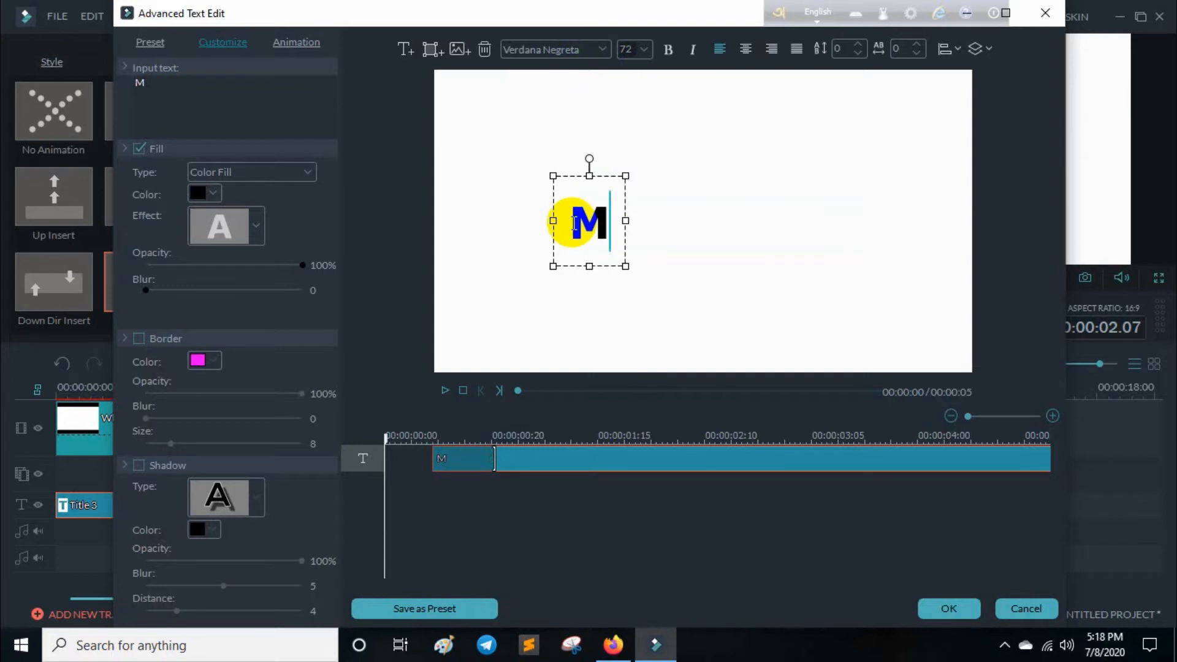
type("r/.")
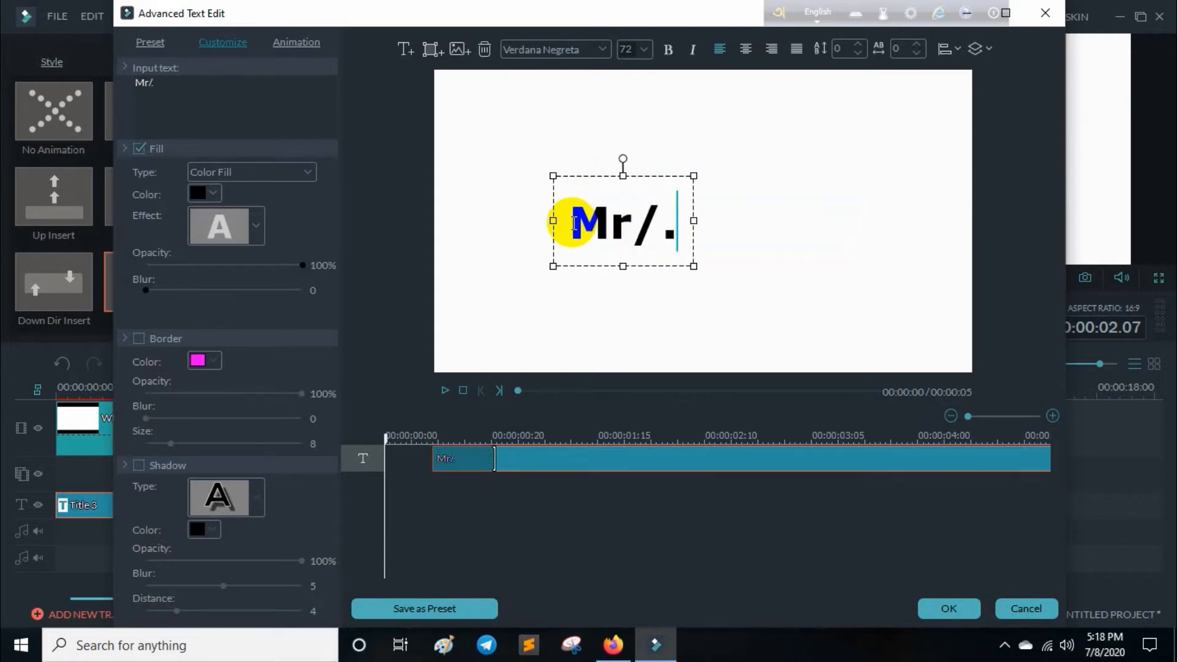
key("BackSpace")
key("BackSpace")
type(".")
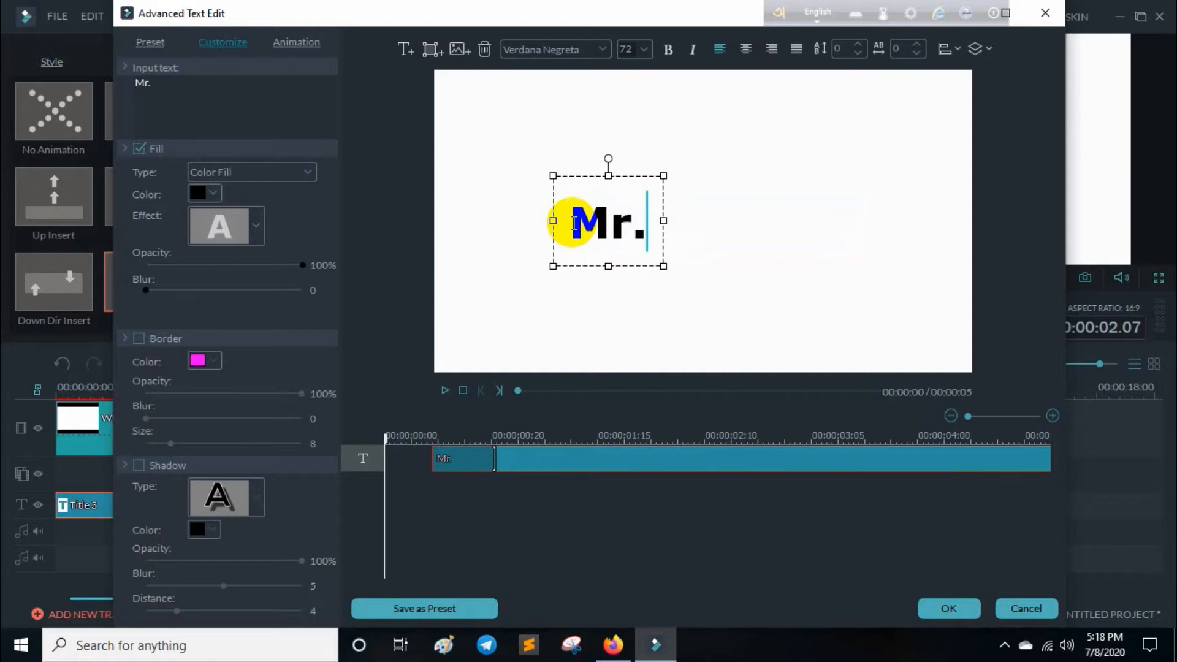
type("KK")
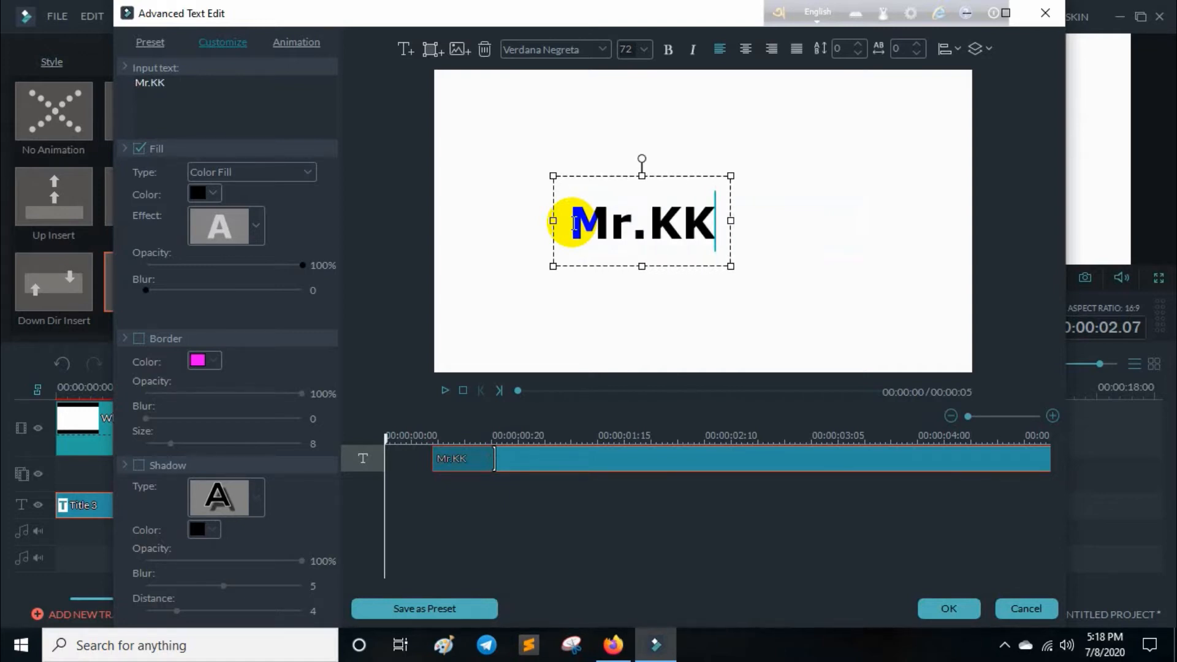
Enlarge the title's text box until the letters span nearly the full width of the frame.
left_click_drag(730, 266, 914, 341)
left_click(557, 178)
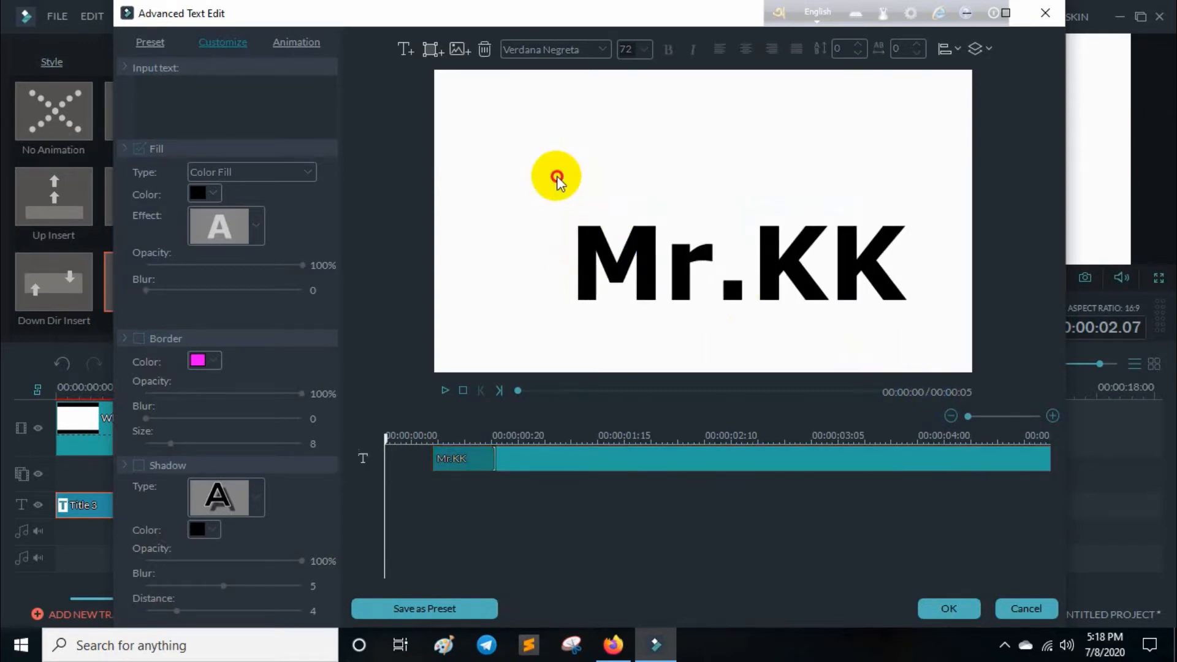
left_click(640, 258)
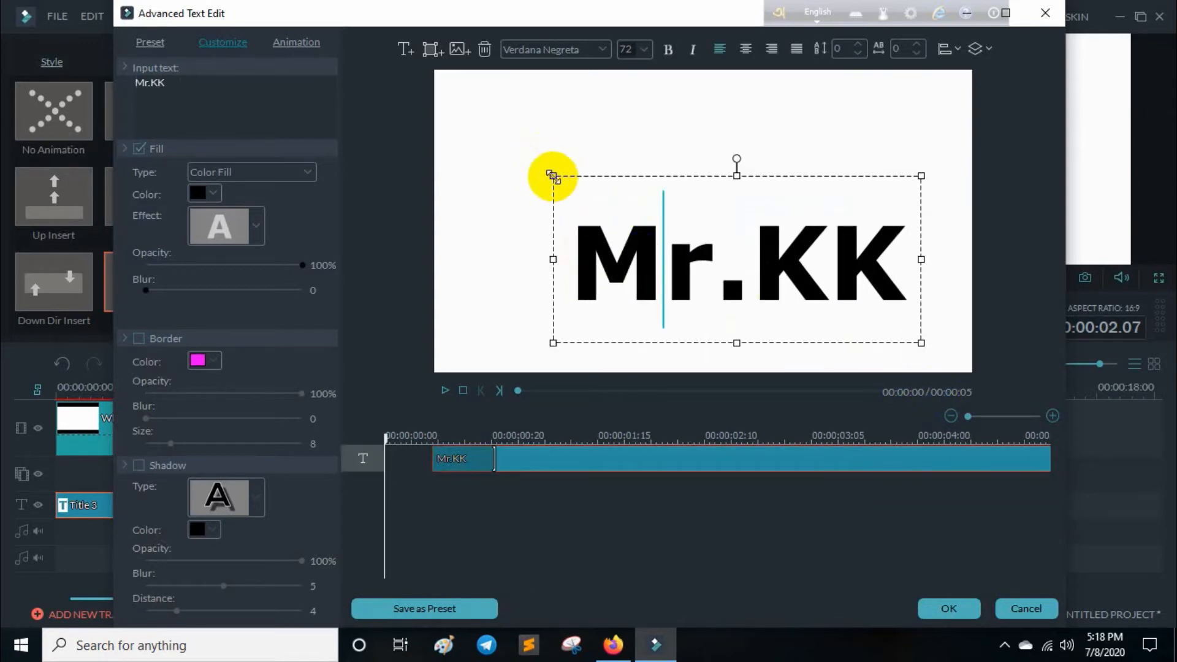
left_click_drag(553, 176, 407, 94)
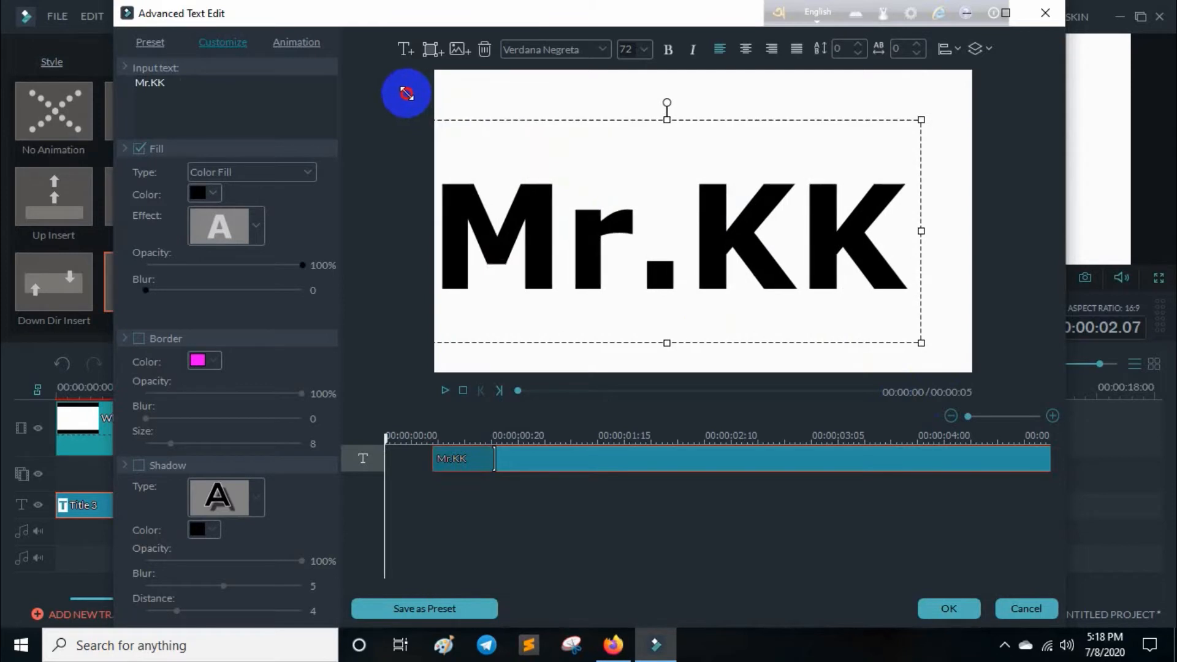
left_click_drag(921, 120, 984, 102)
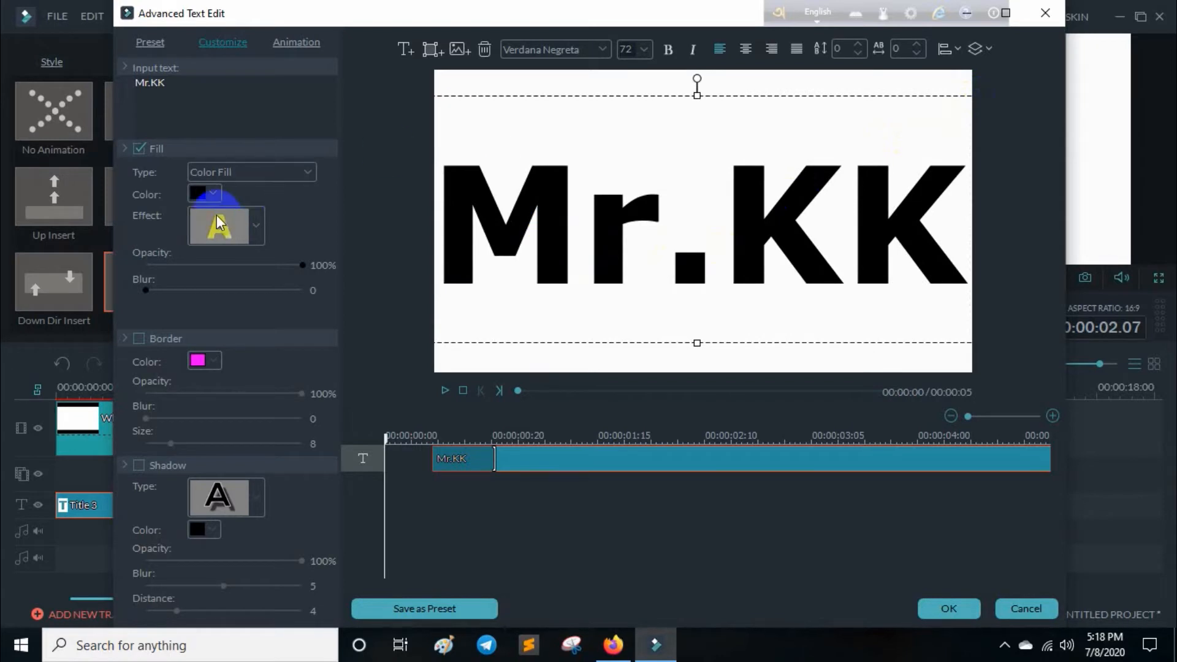
Set the fill color of the Mr.KK text to white and apply the title edits.
left_click(208, 195)
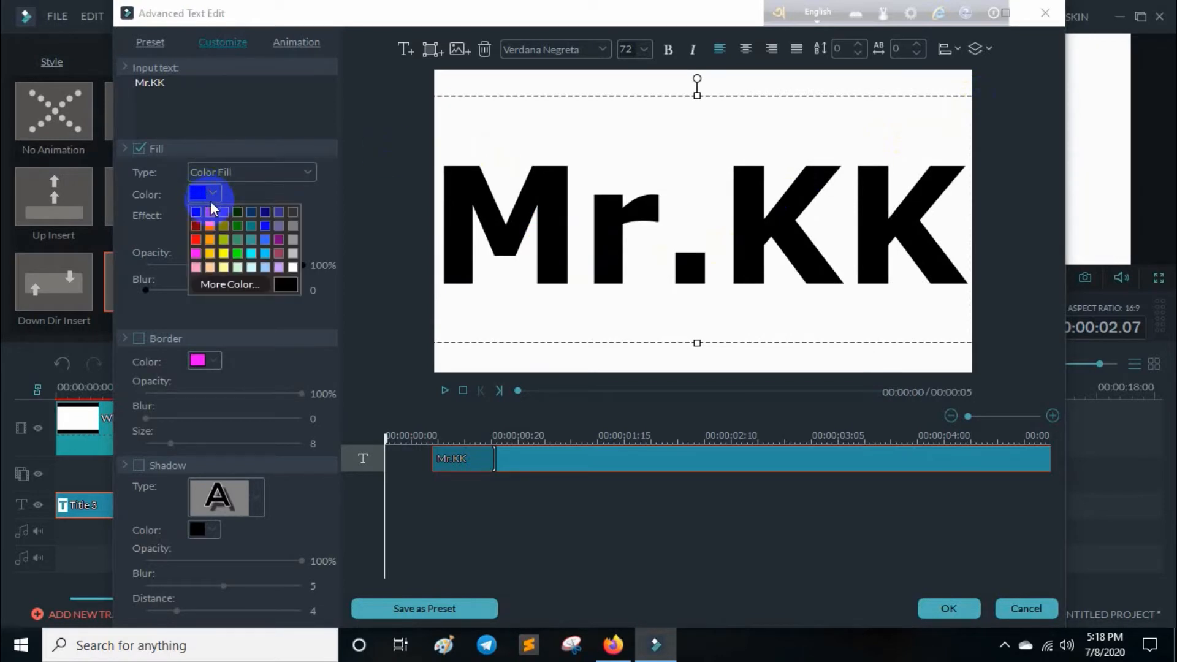
left_click(293, 268)
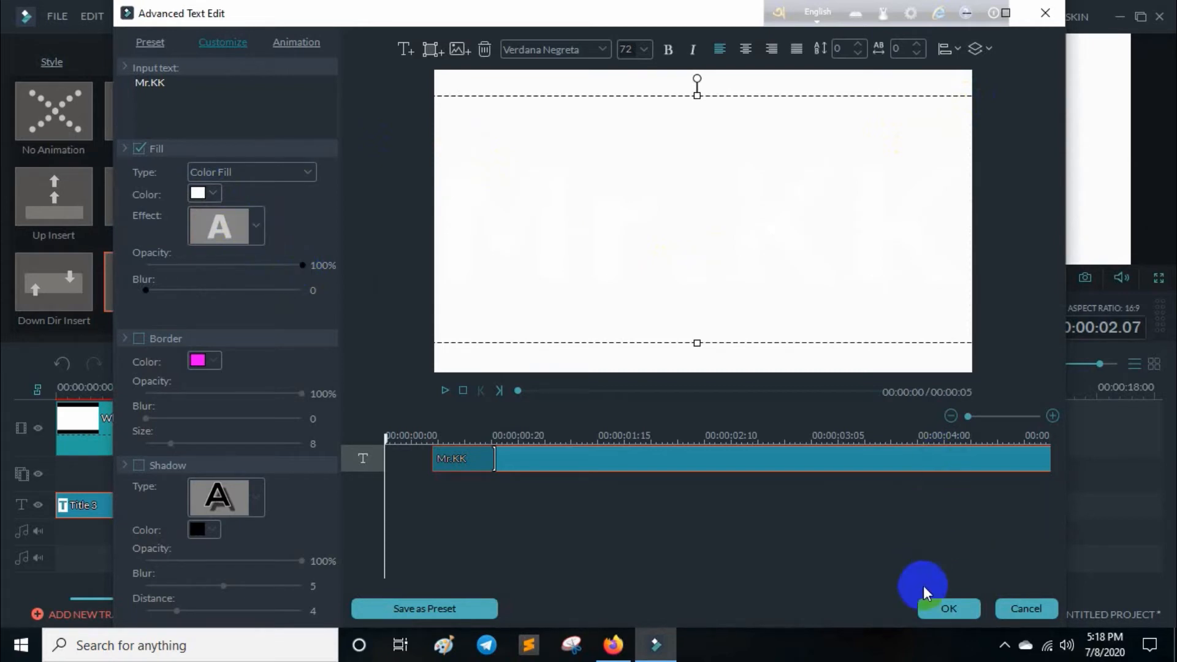
left_click(960, 613)
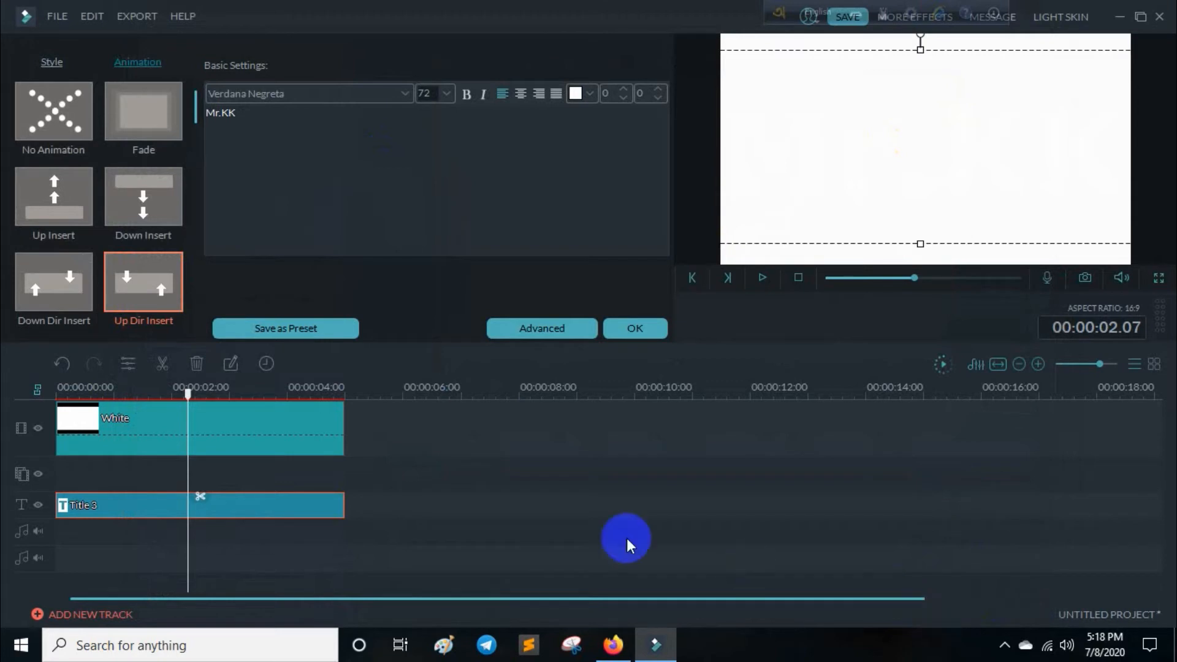
left_click(631, 329)
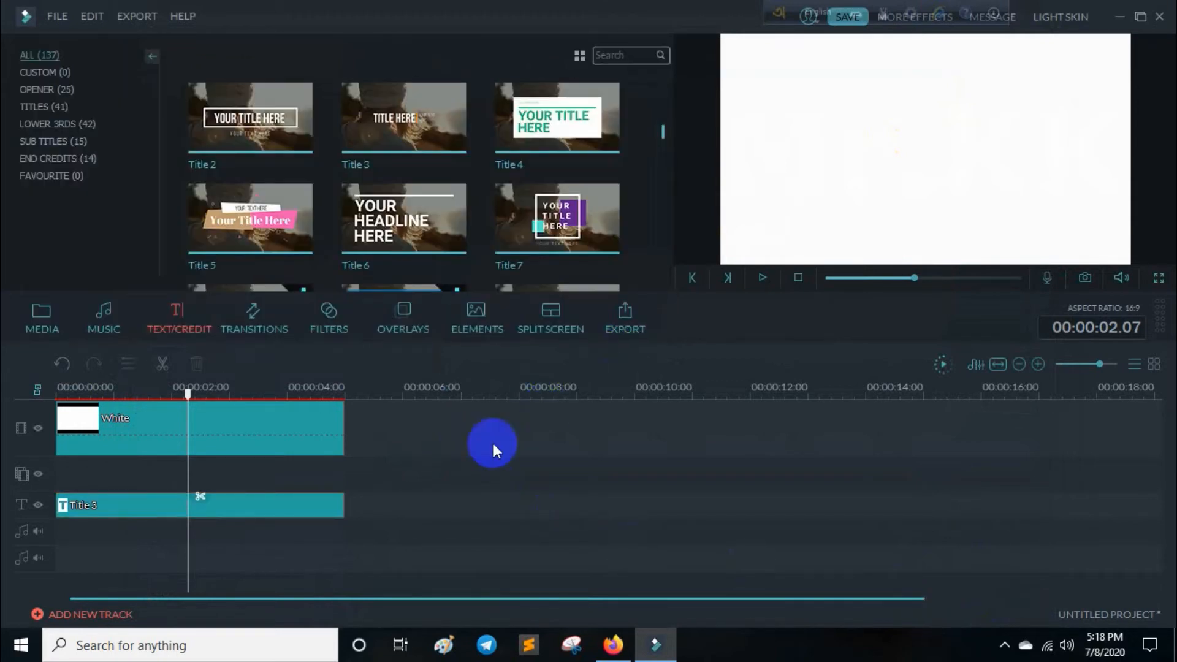
Delete the White background clip from the timeline and preview the Mr.KK title from the start.
left_click(323, 427)
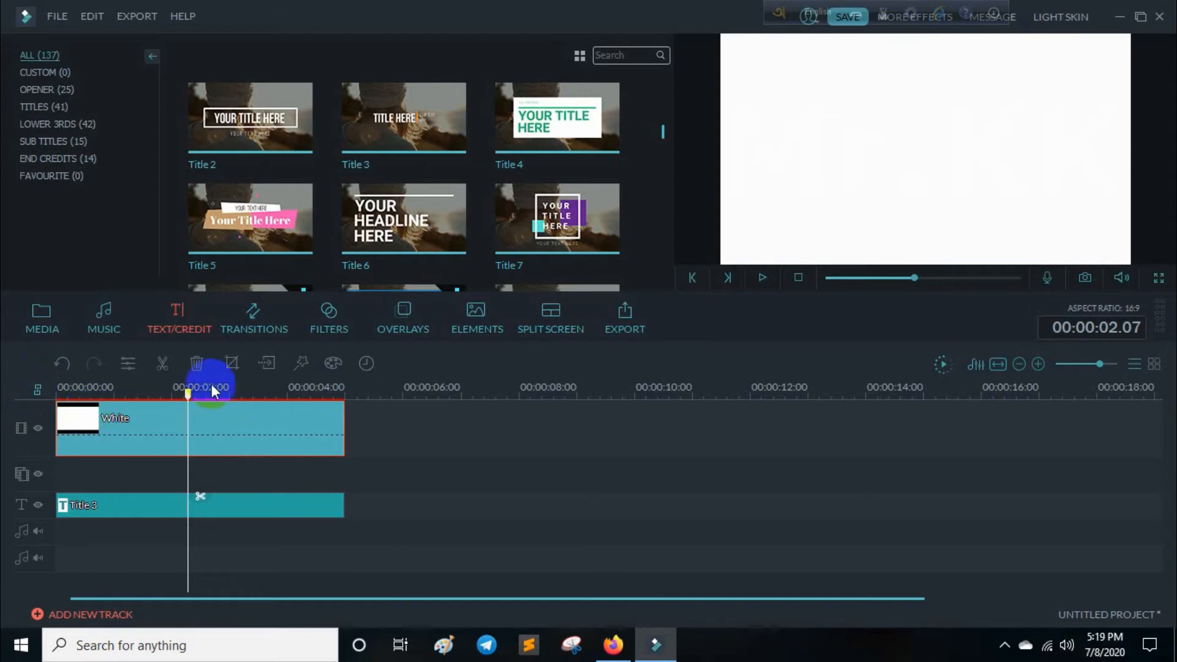
left_click(196, 365)
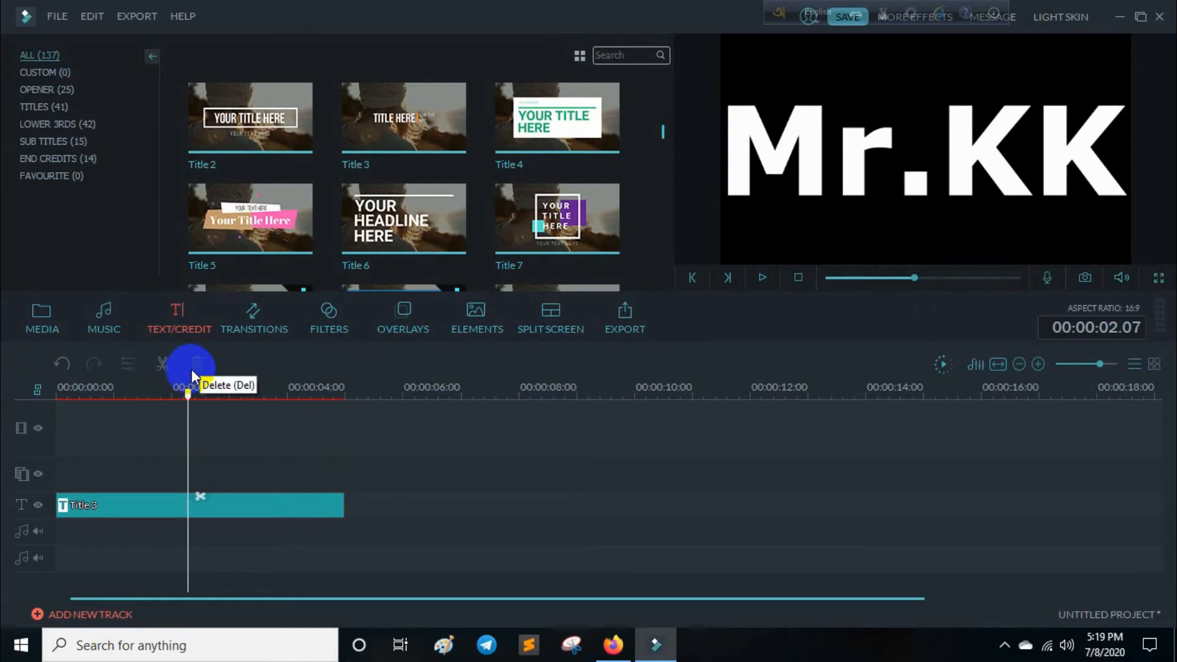
left_click(798, 278)
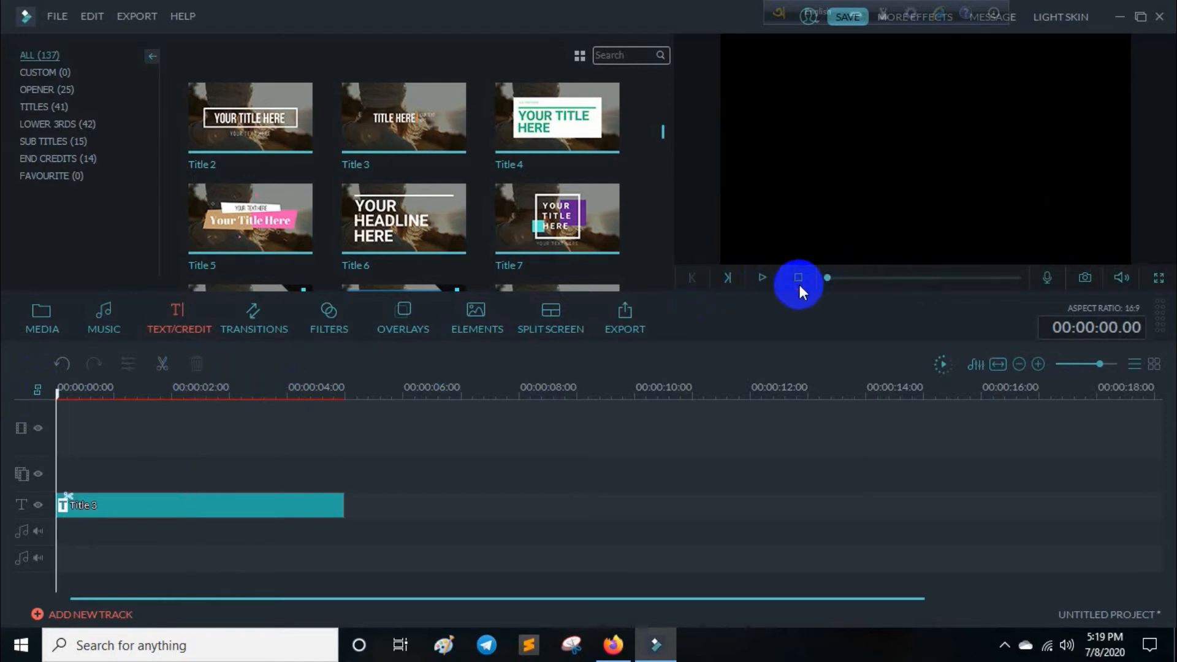
left_click(762, 279)
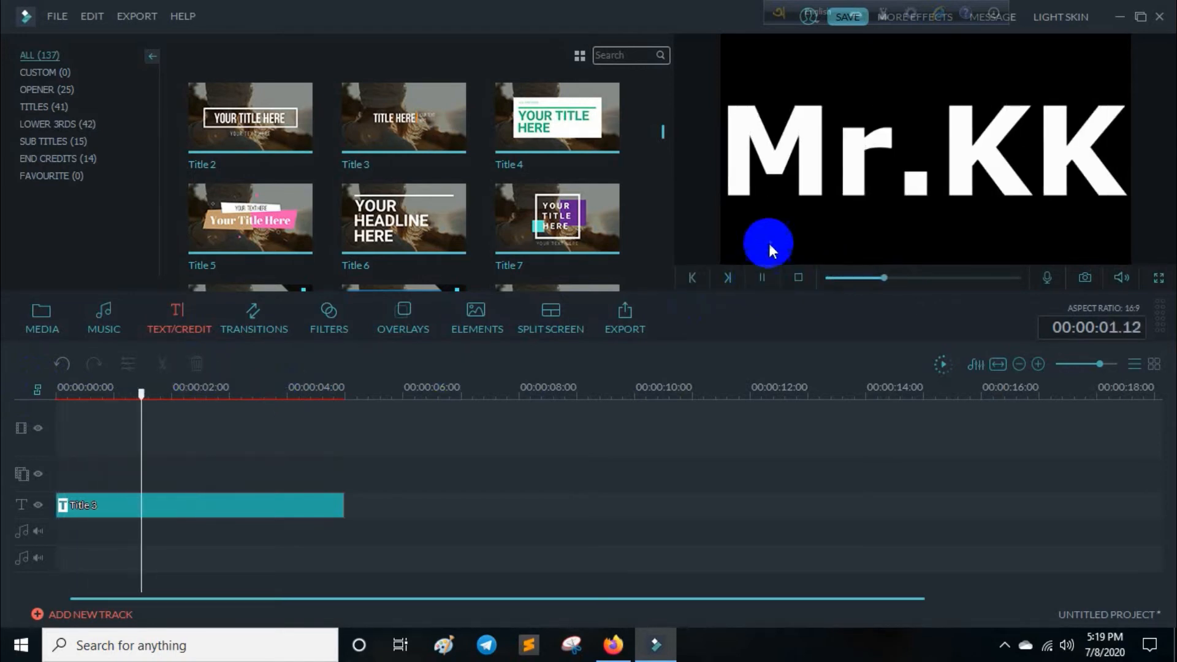
left_click(776, 280)
left_click(798, 279)
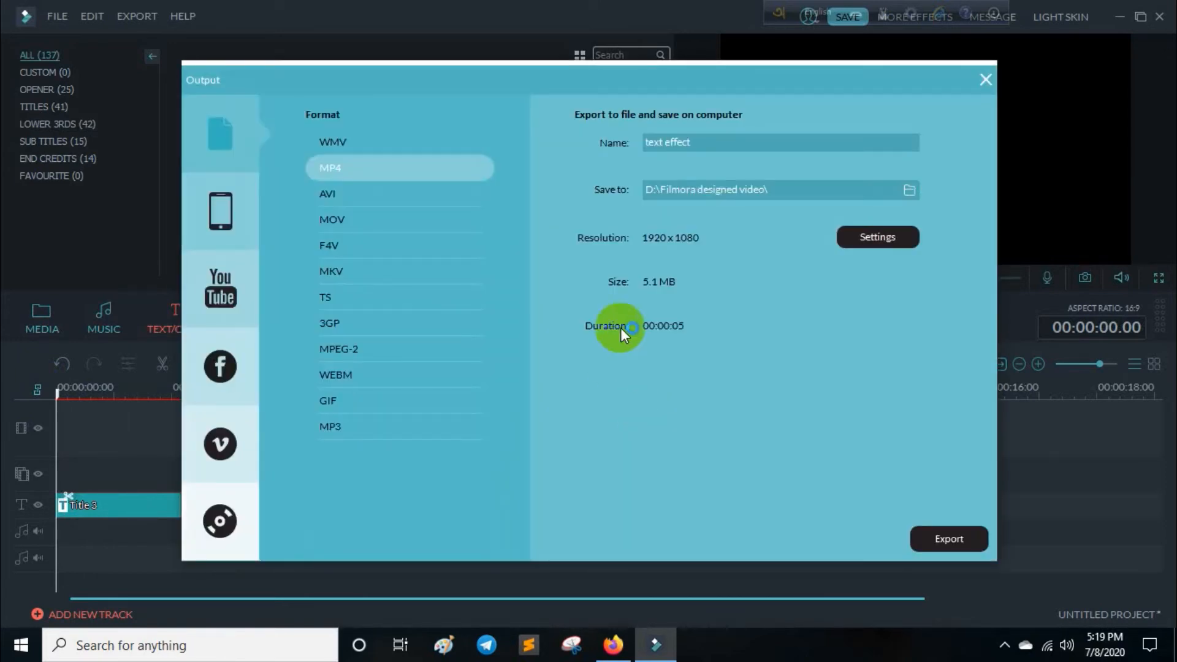
Export the title as an MP4 named "text effect3" to D:\Filmora designed video\ and close the export window.
left_click(726, 148)
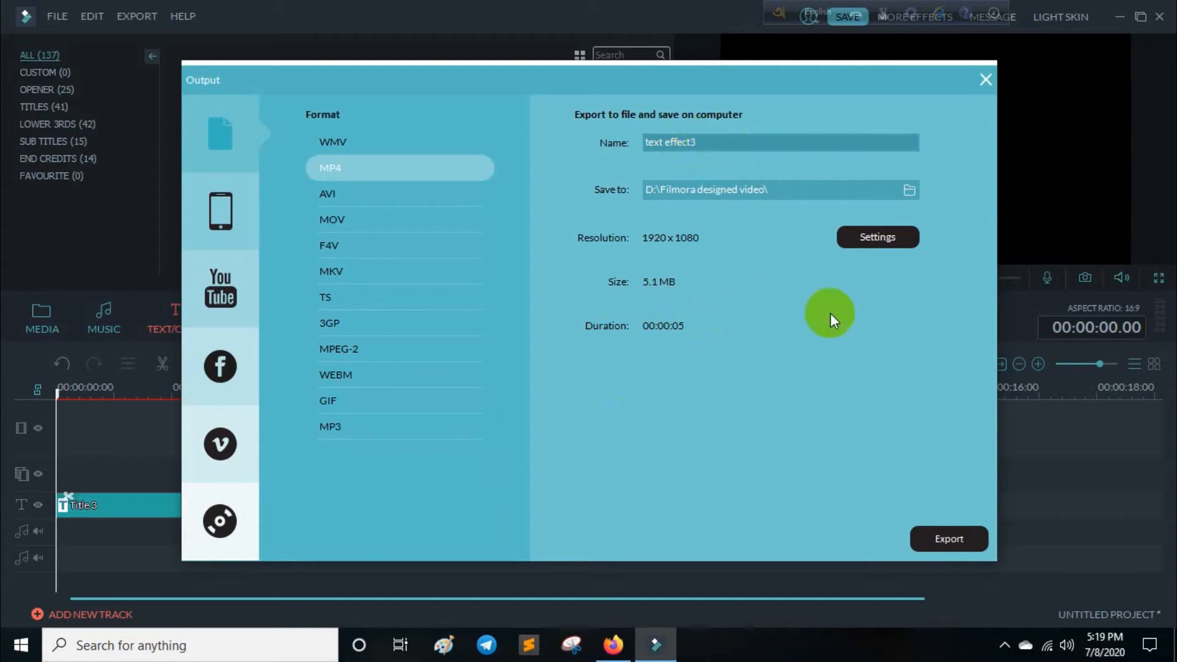
left_click(949, 539)
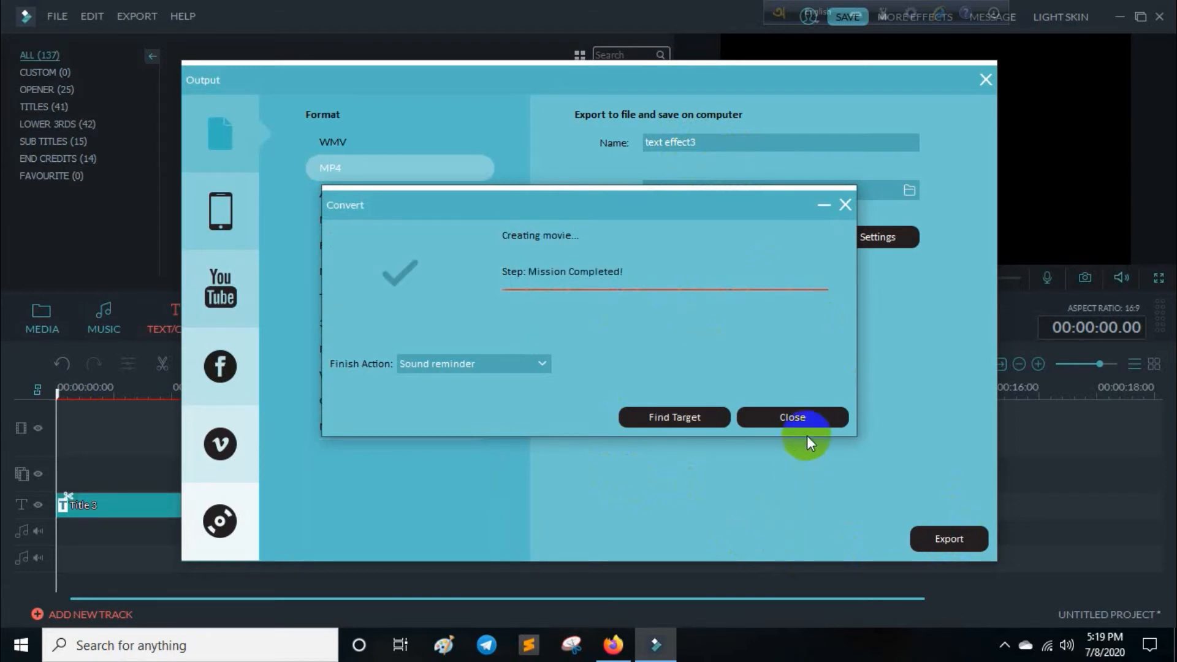
left_click(811, 421)
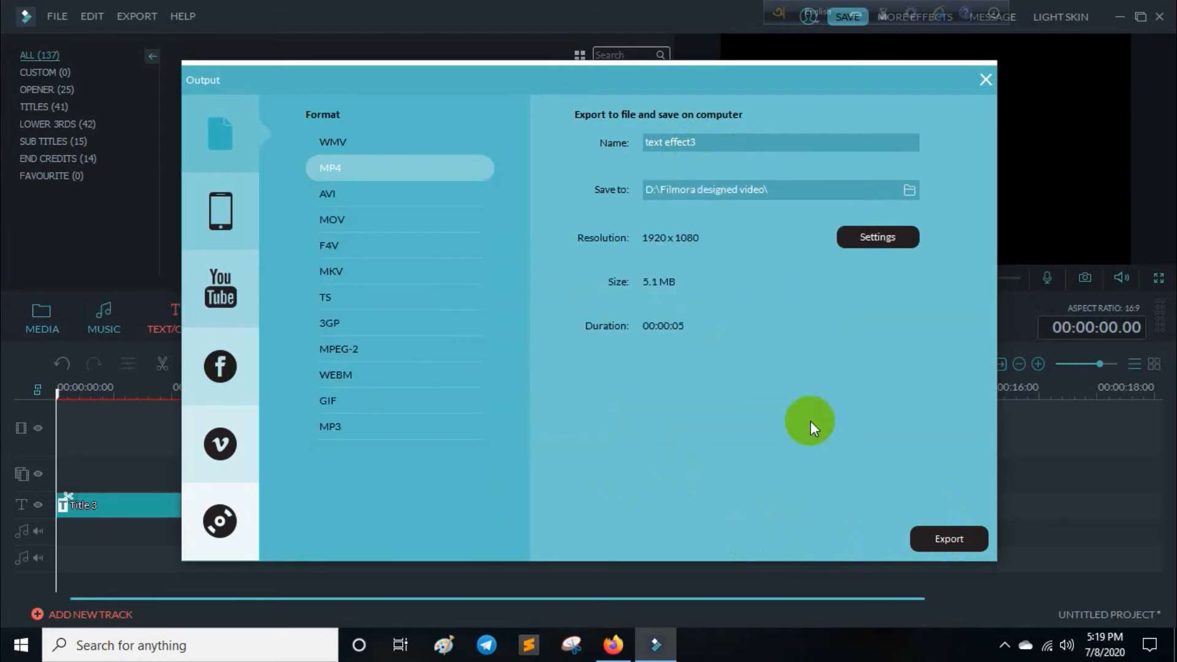
left_click(984, 80)
Delete the title clip from the timeline and import text effect3.mp4 from the Filmora designed video folder.
left_click(304, 518)
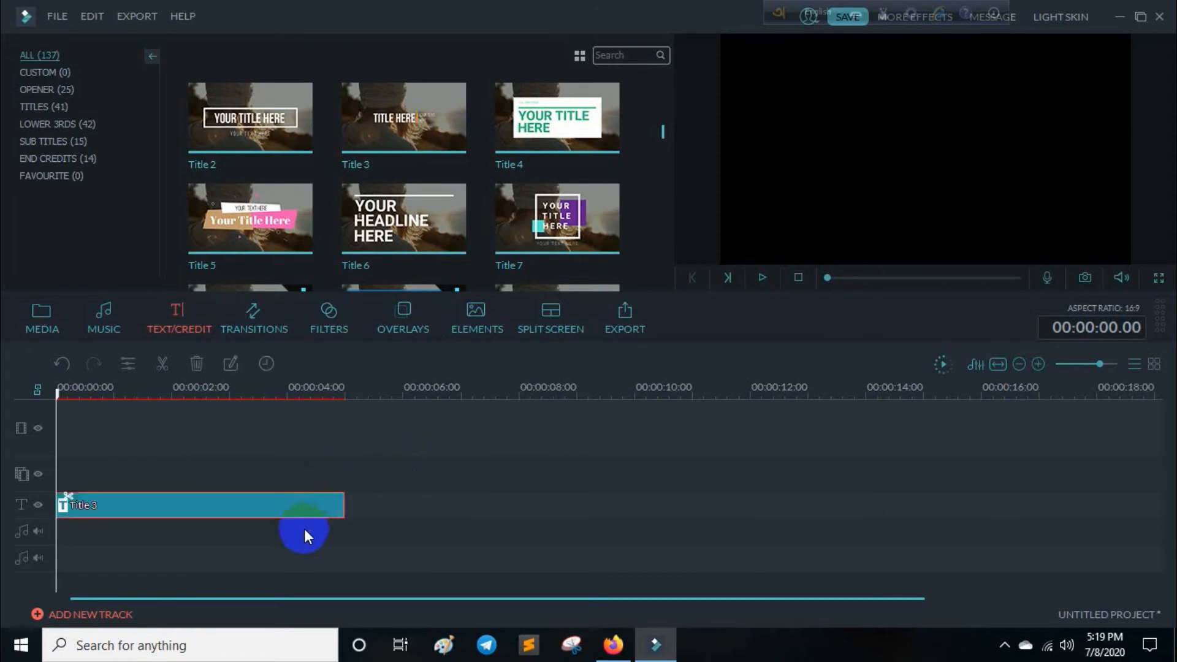
key("Delete")
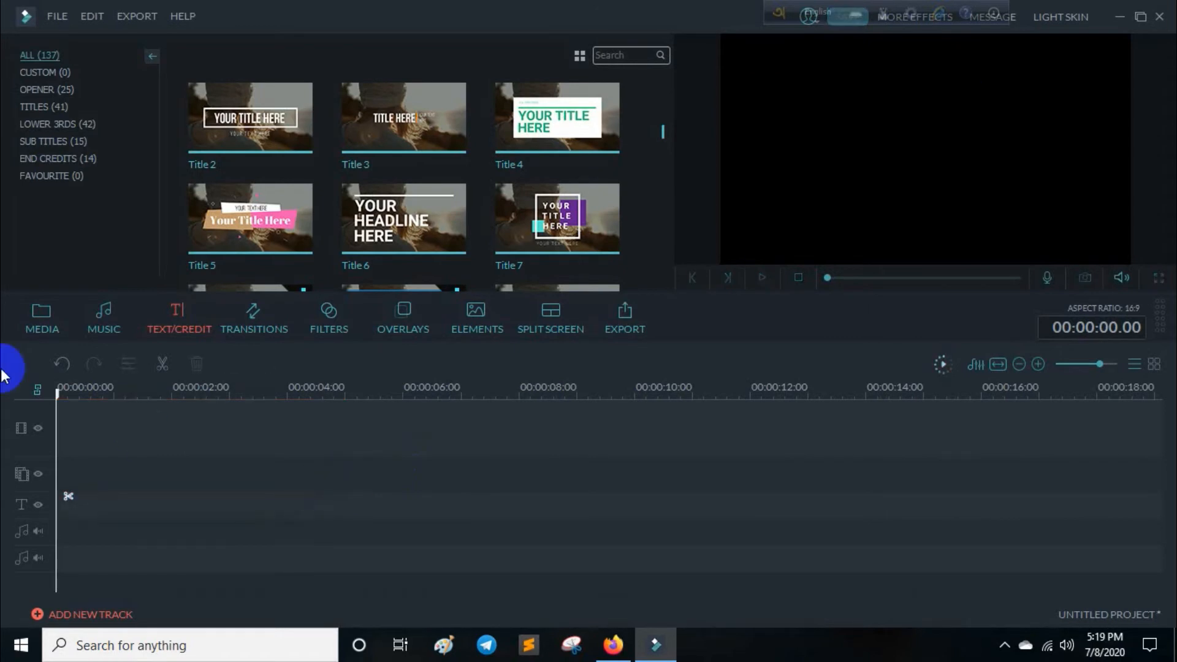
left_click(49, 320)
left_click(220, 56)
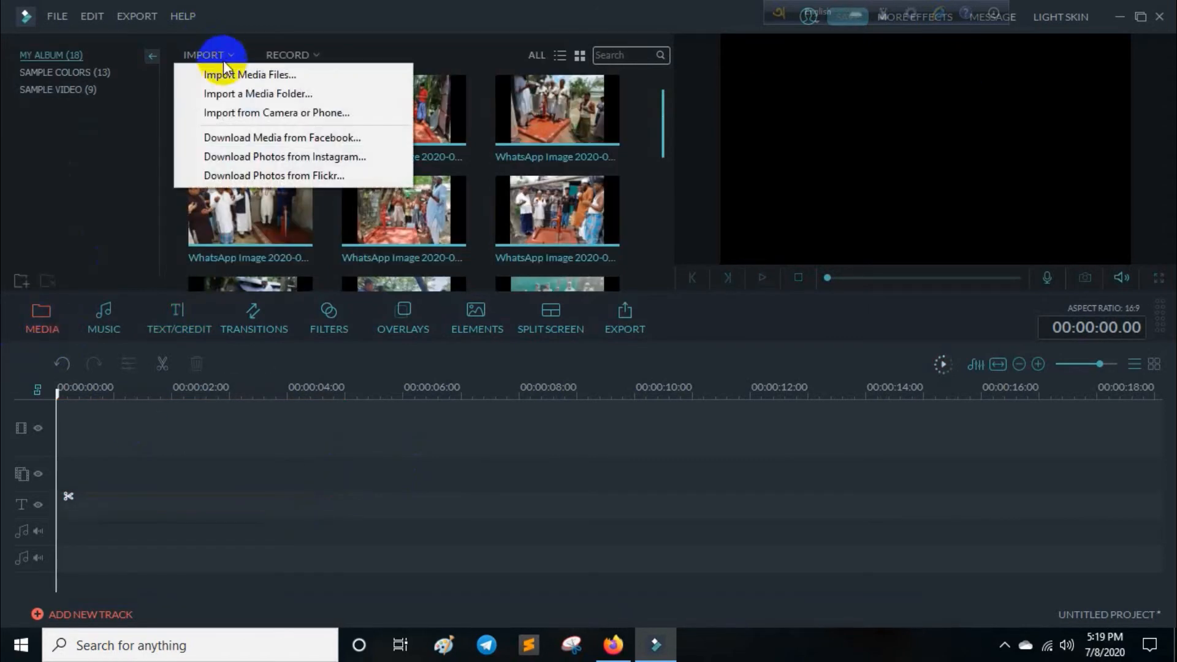
left_click(229, 73)
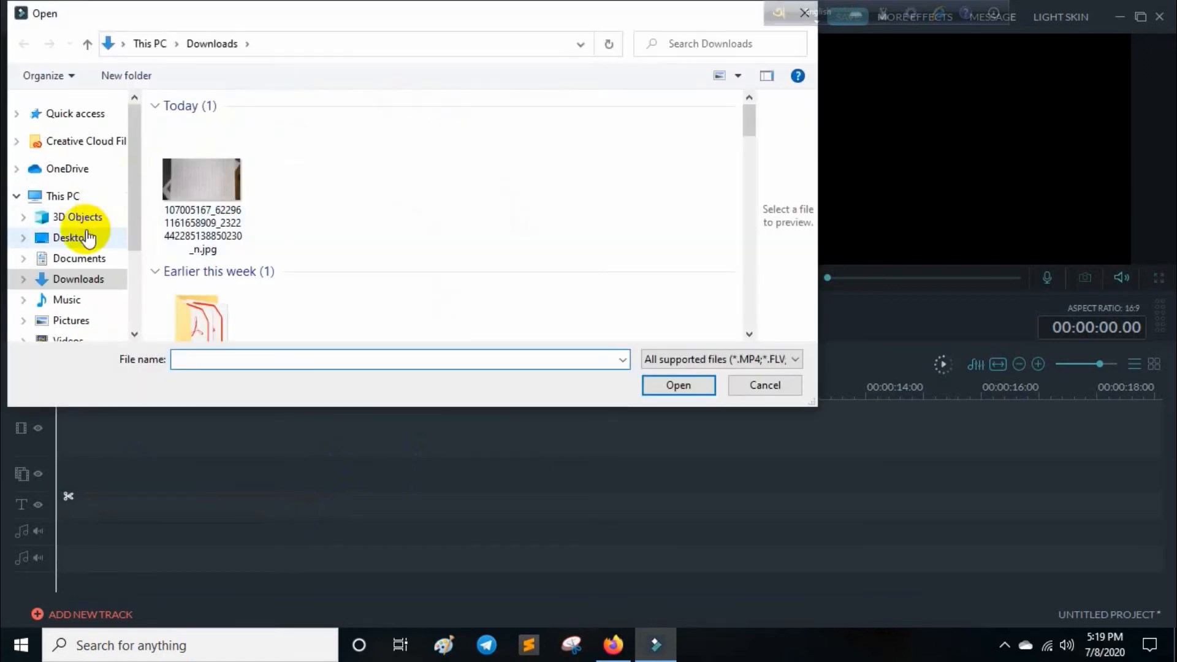
left_click(75, 122)
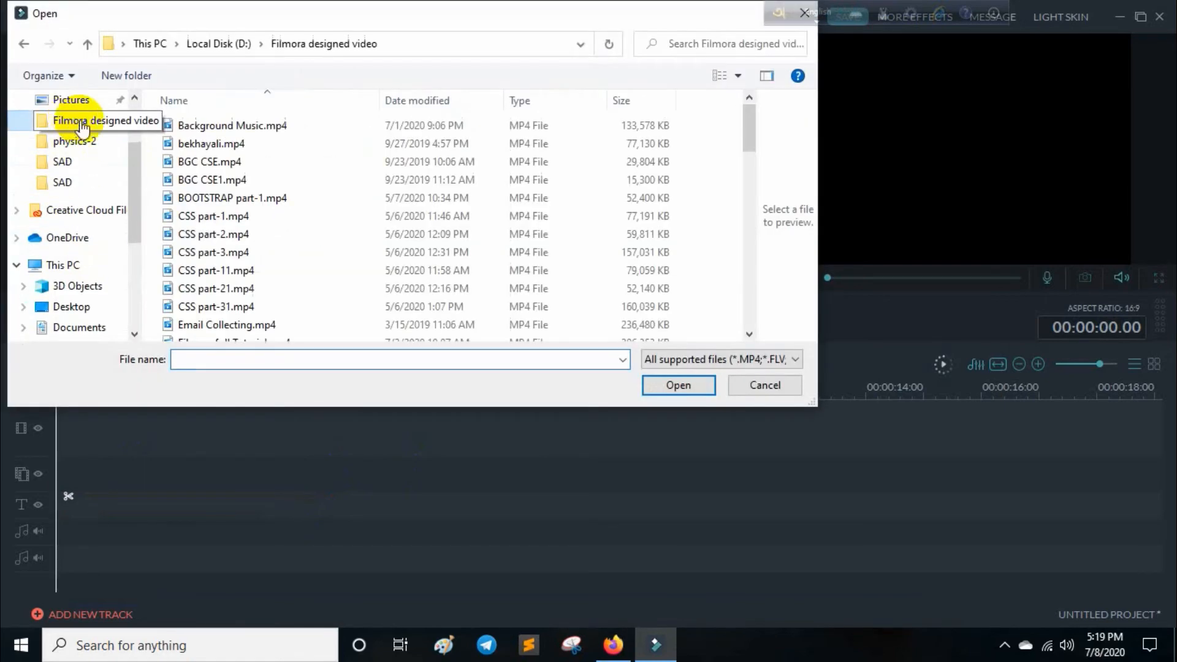
scroll(452, 223, "down", 10)
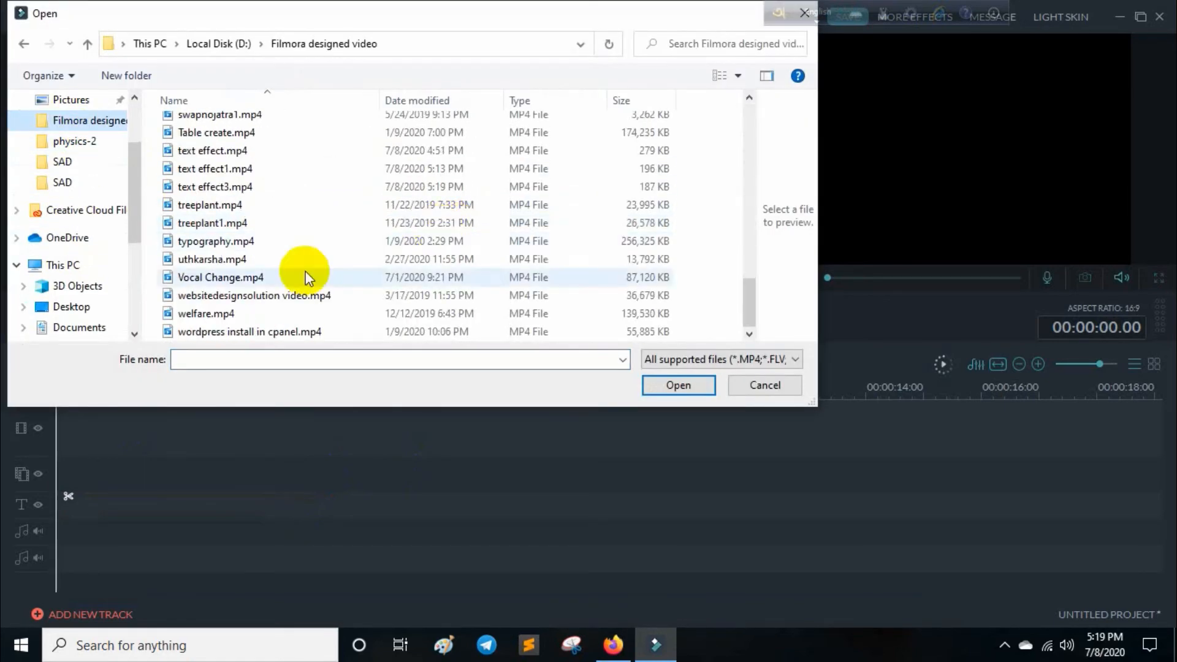
left_click(280, 193)
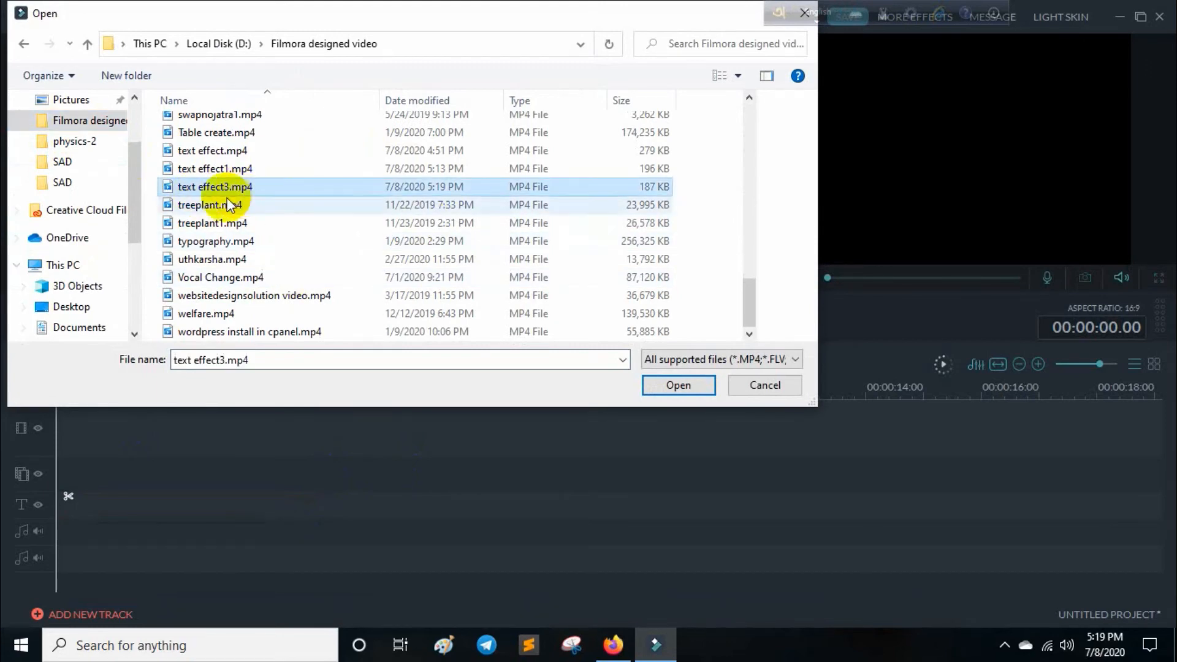
left_click(647, 382)
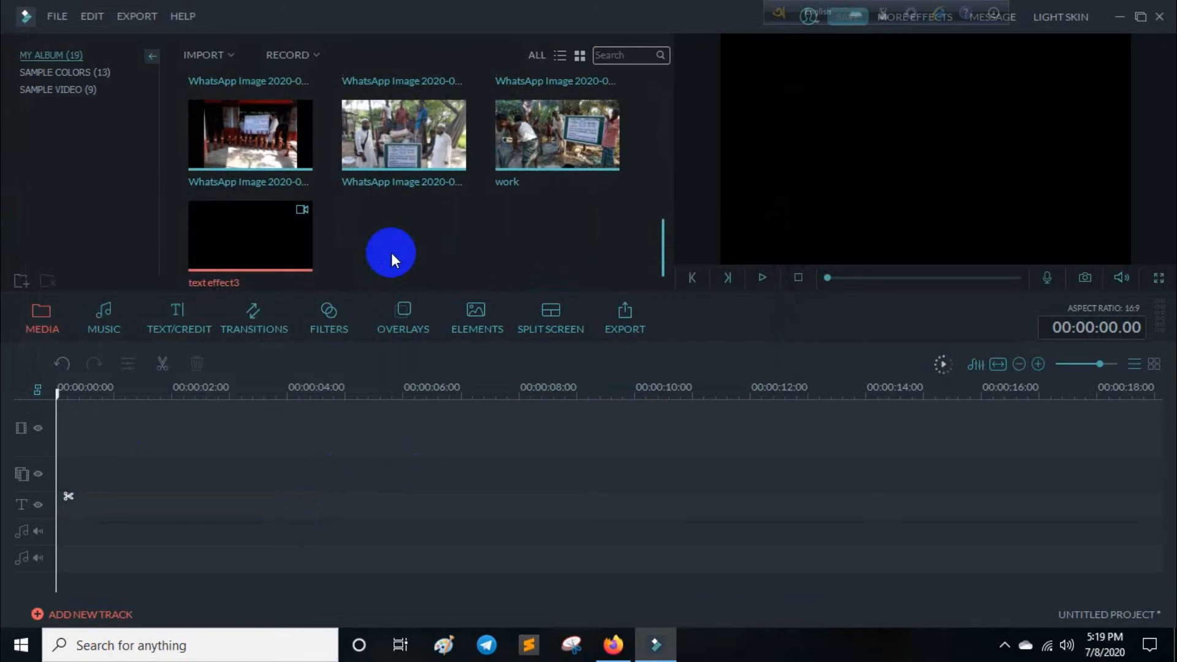
Import the bridge video Untitled design(1).mp4 from the Downloads folder into the media library.
left_click(222, 53)
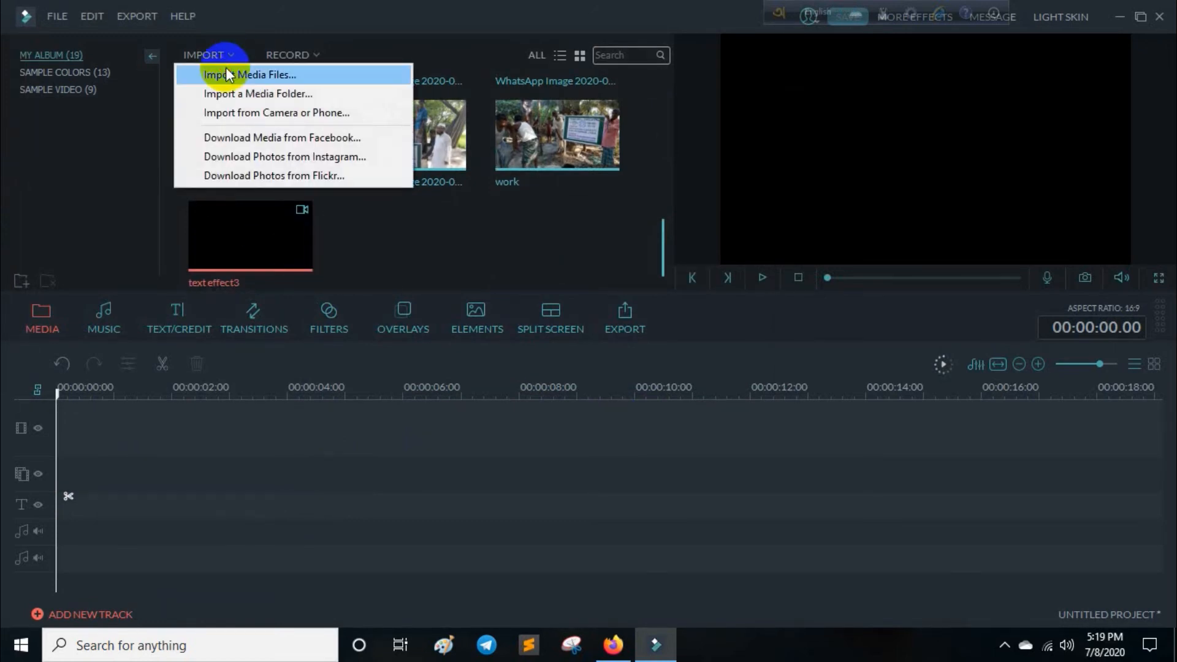
left_click(223, 74)
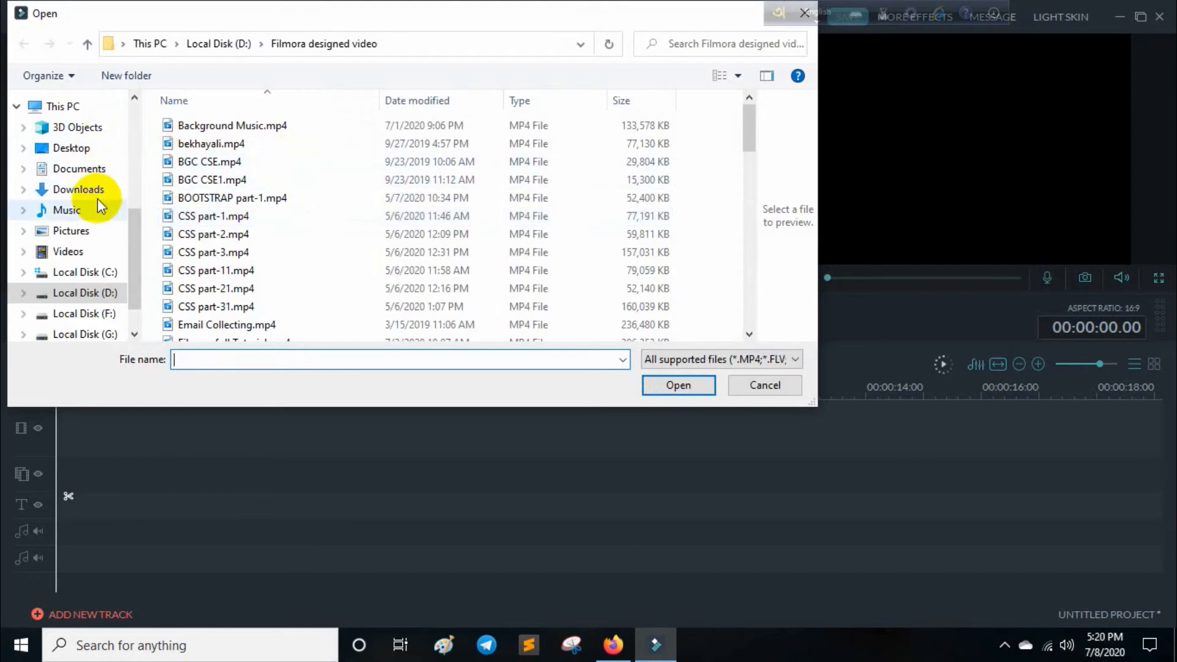
left_click(78, 190)
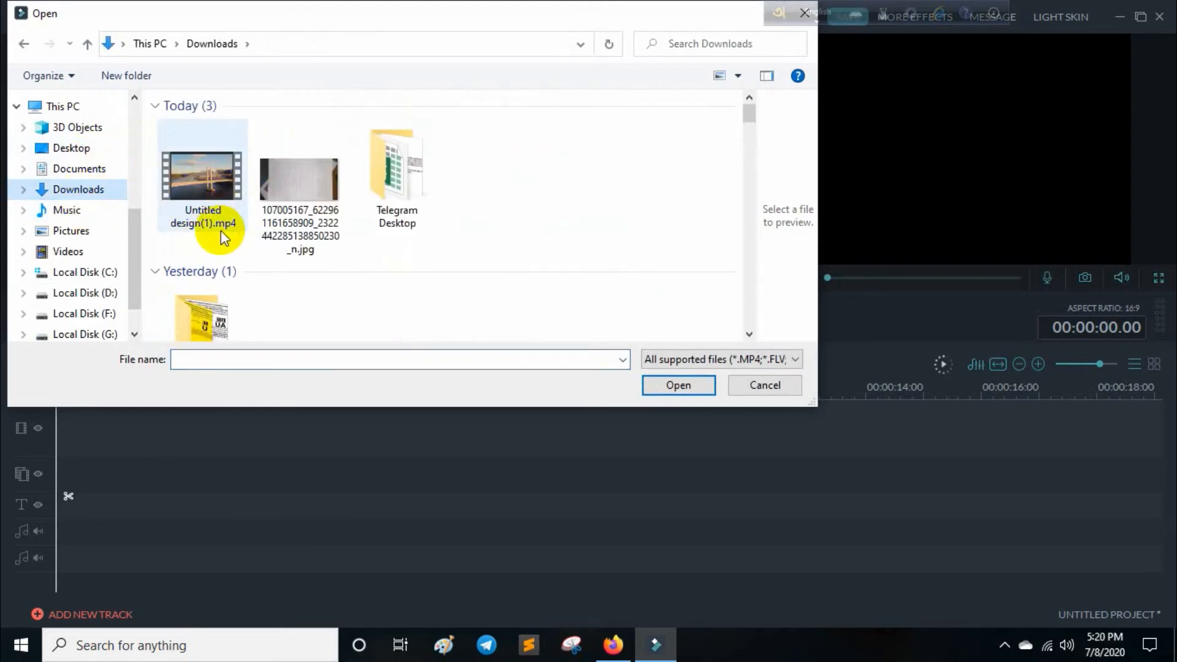
left_click(198, 184)
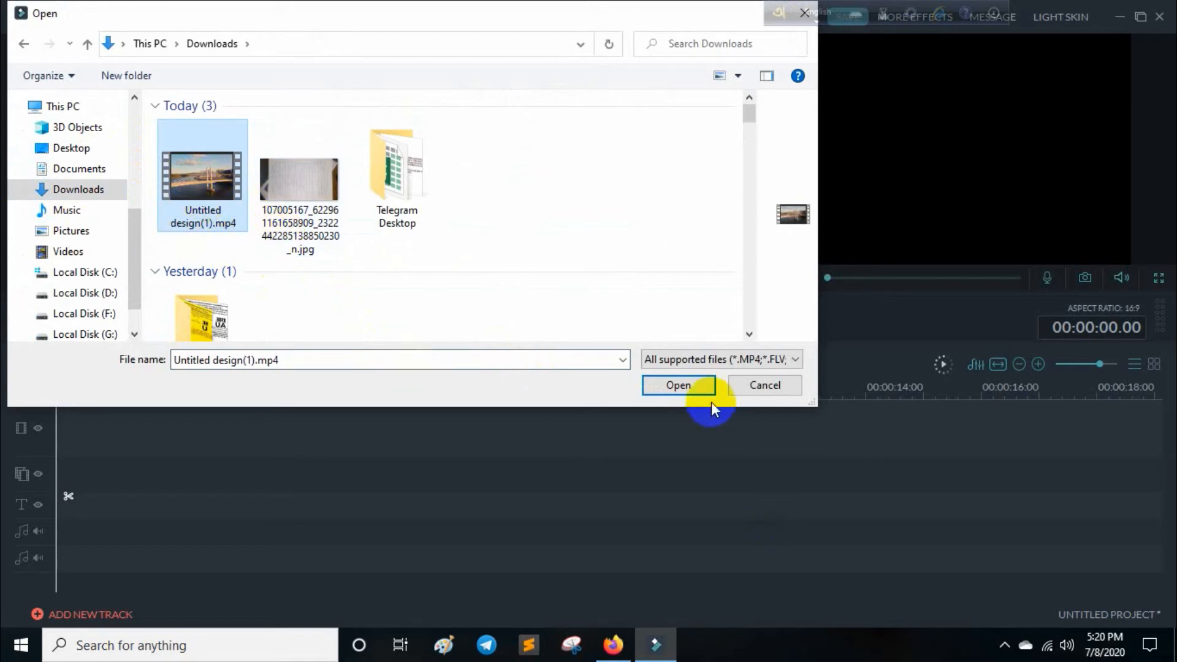
left_click(697, 386)
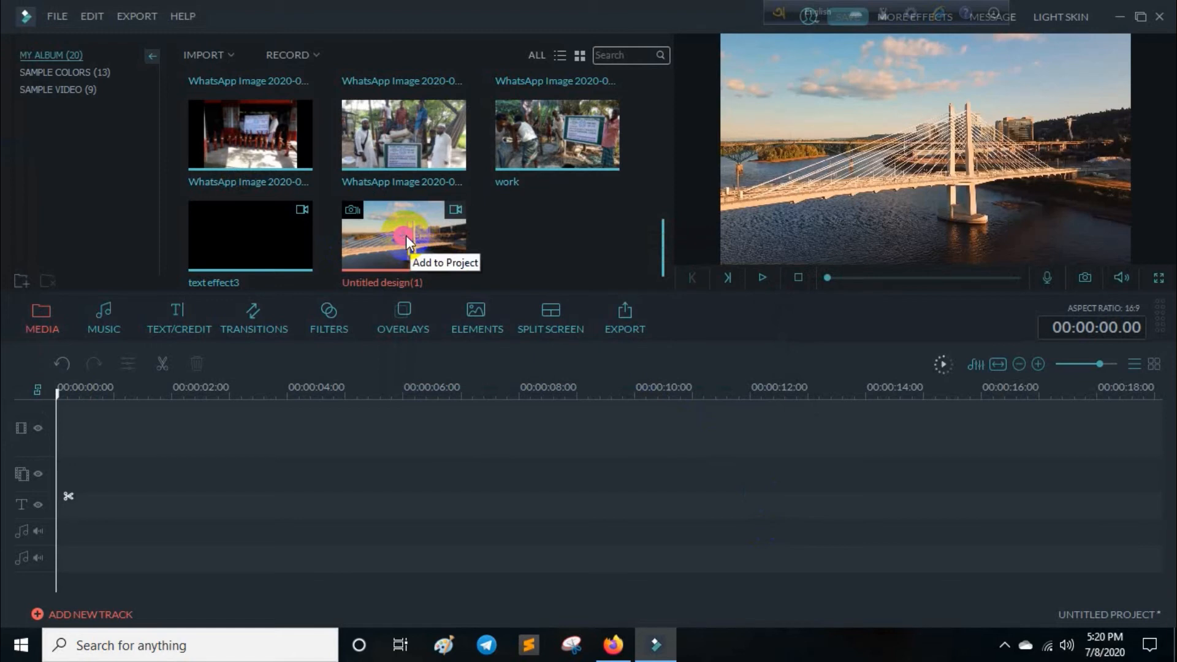
Add Untitled design(1) to the main video track and place text effect3 on the overlay track beneath it, starting at 00:00:00.
left_click(405, 239)
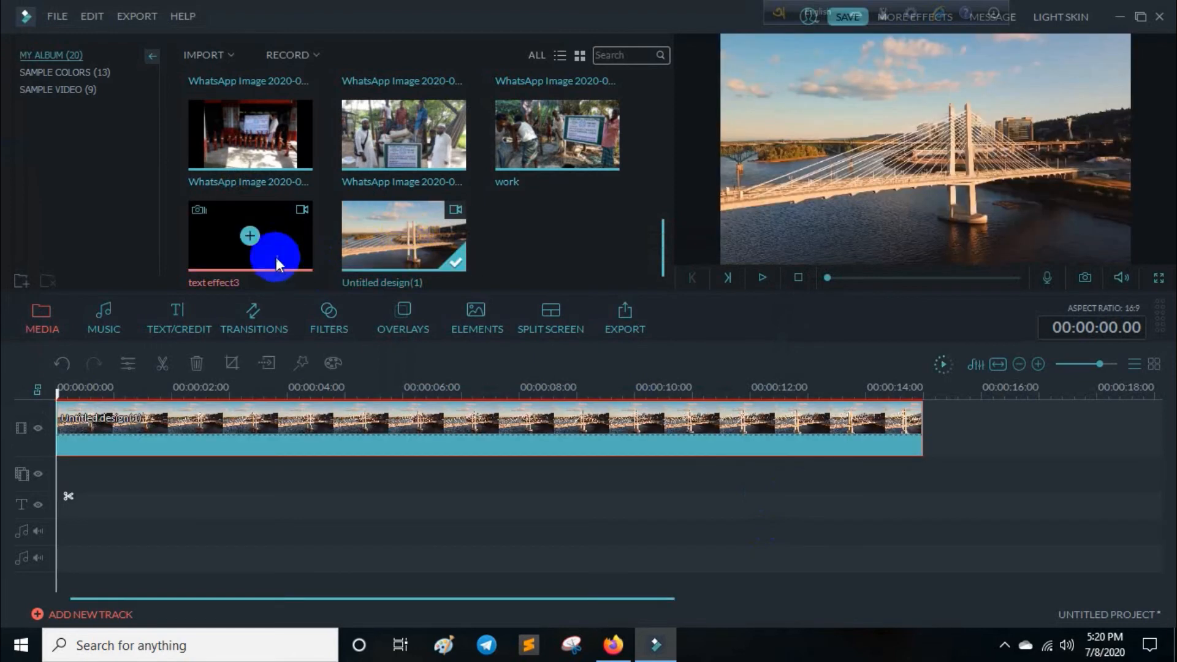
left_click(274, 234)
left_click_drag(274, 234, 67, 483)
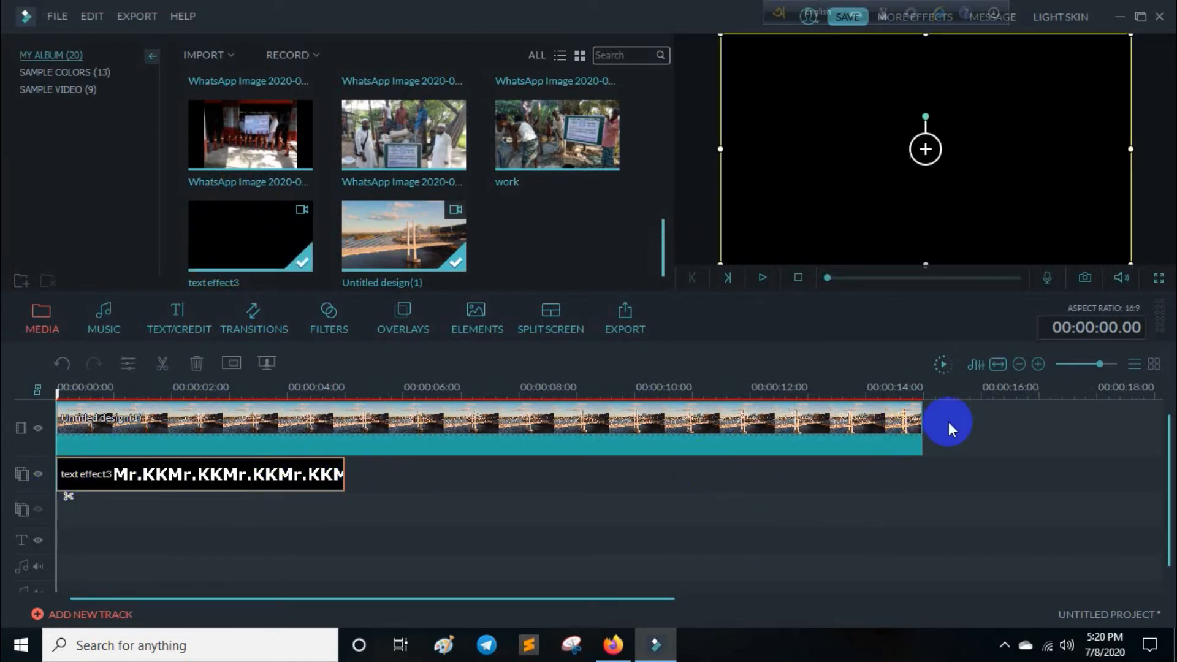
Trim the end of the bridge clip to match the end of text effect3, and preview the timeline.
left_click(921, 431)
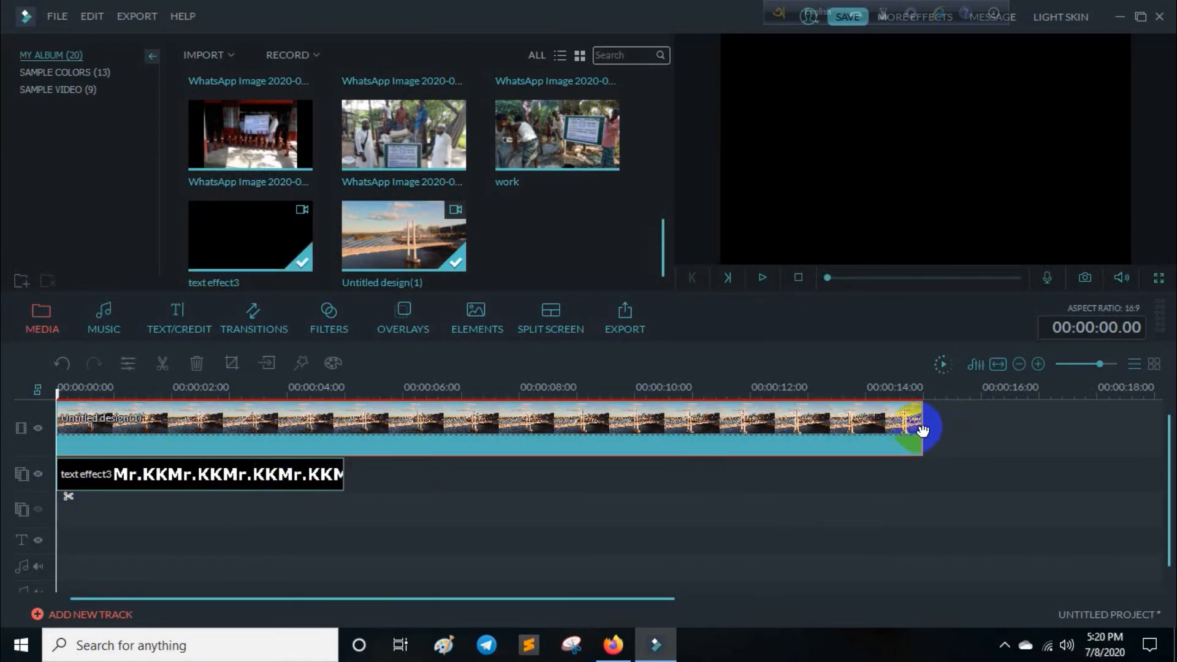
left_click_drag(920, 432, 344, 429)
left_click_drag(875, 285, 793, 278)
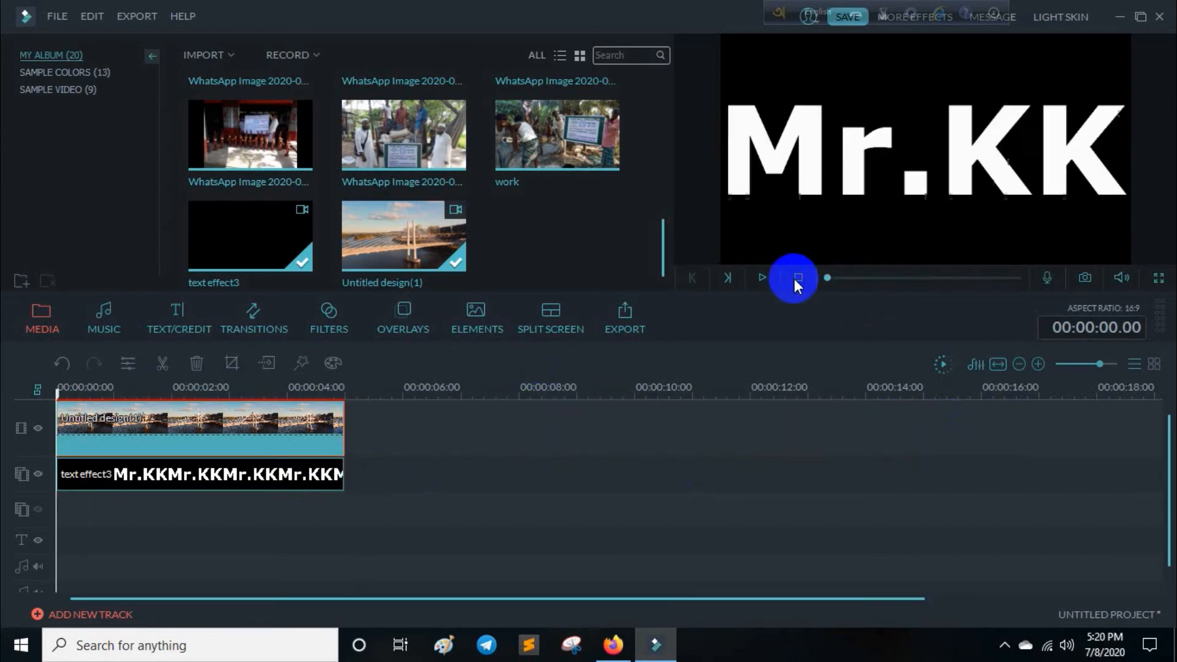
left_click(759, 279)
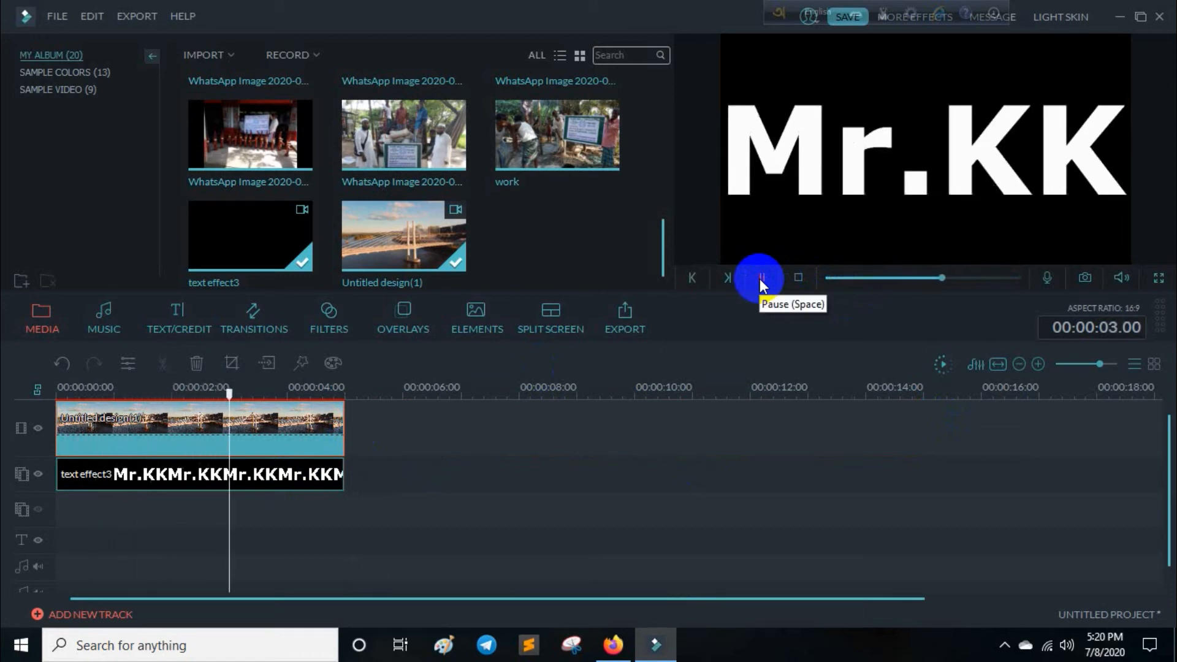
left_click(759, 278)
left_click(501, 433)
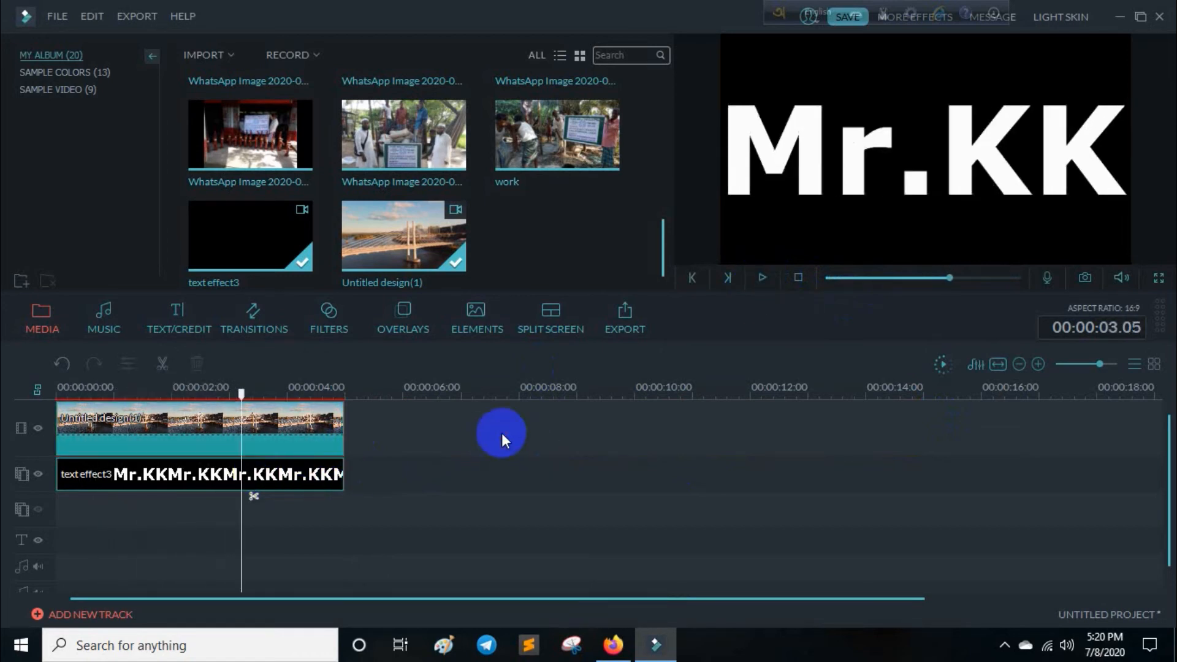
Enable chroma key transparency on the text effect3 overlay clip, keying out the white of the Mr.KK letters with intensity level 100.
left_click(211, 475)
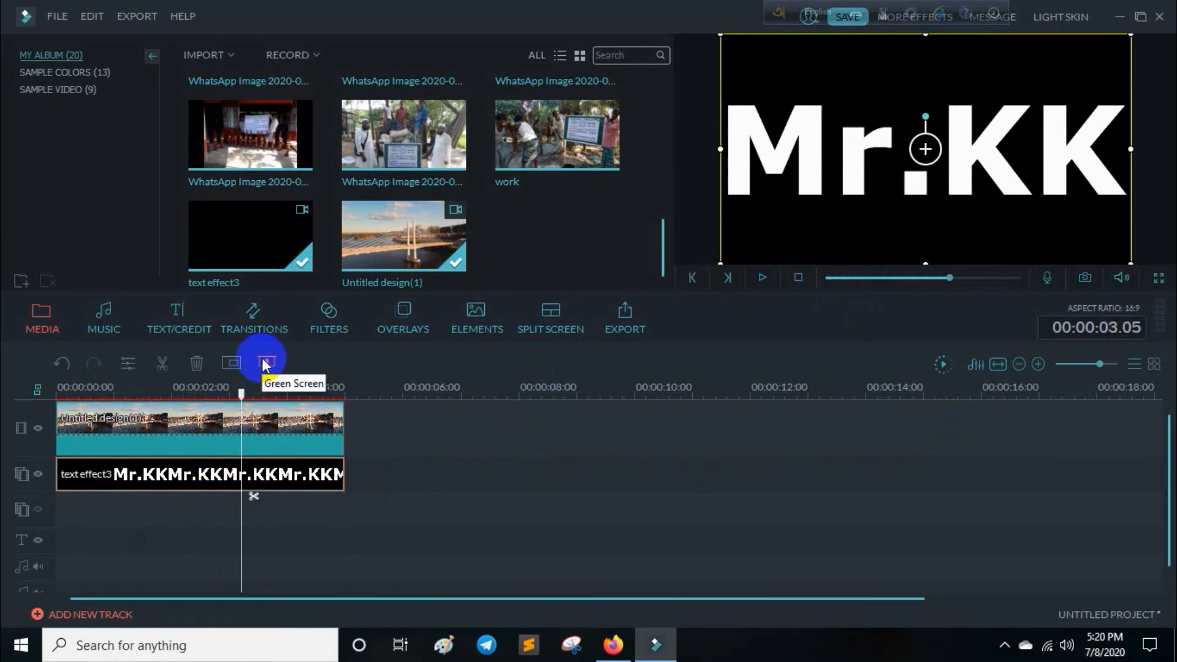
right_click(256, 474)
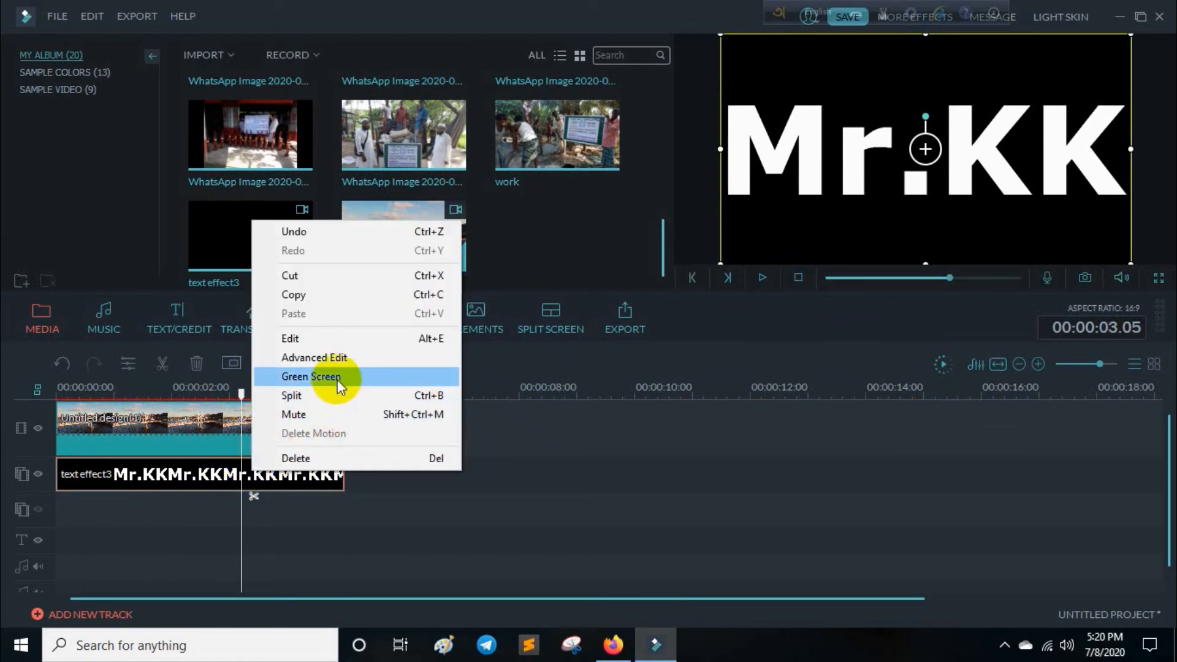
left_click(337, 379)
left_click(237, 142)
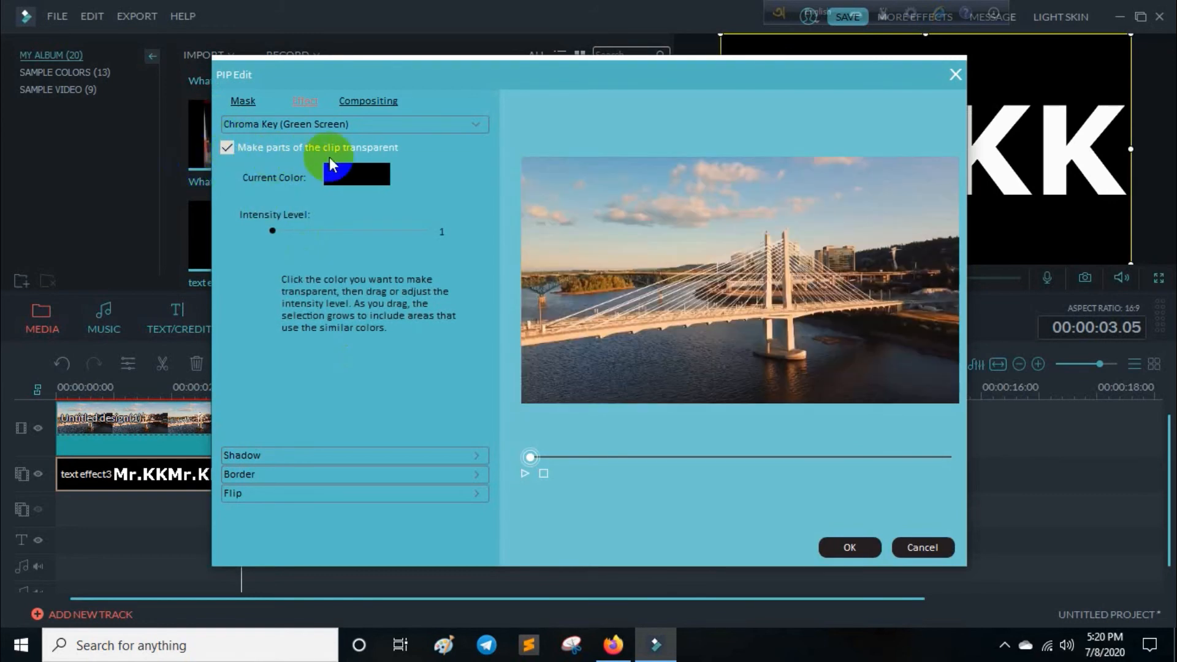
left_click(524, 475)
left_click(524, 472)
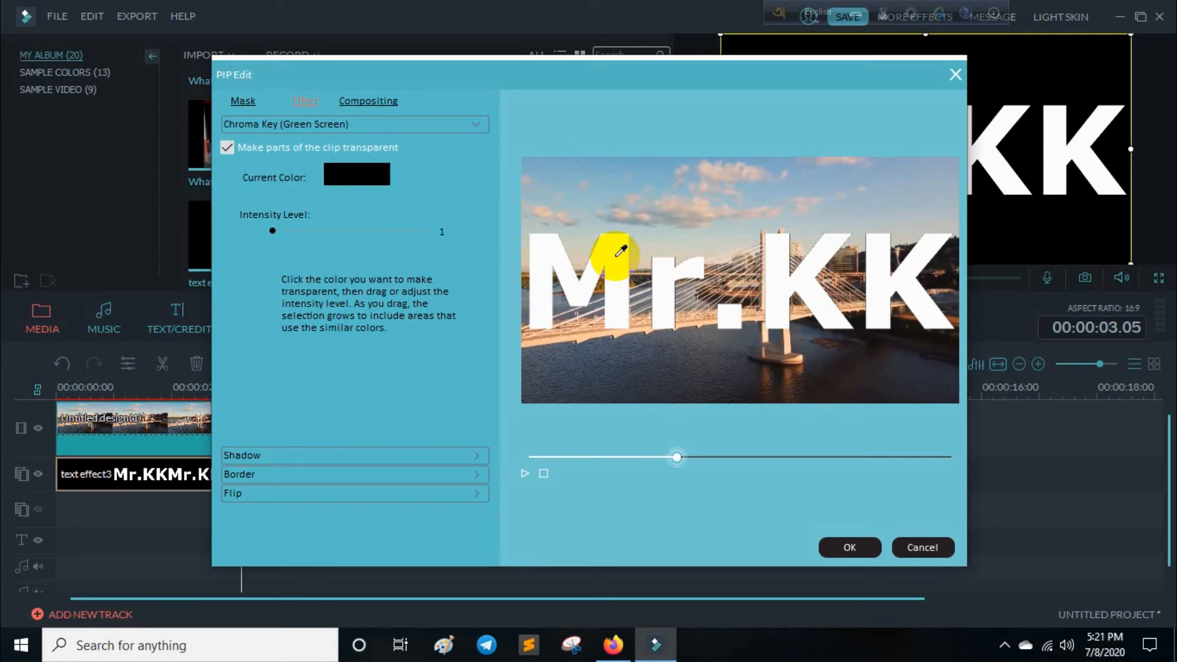
left_click(605, 288)
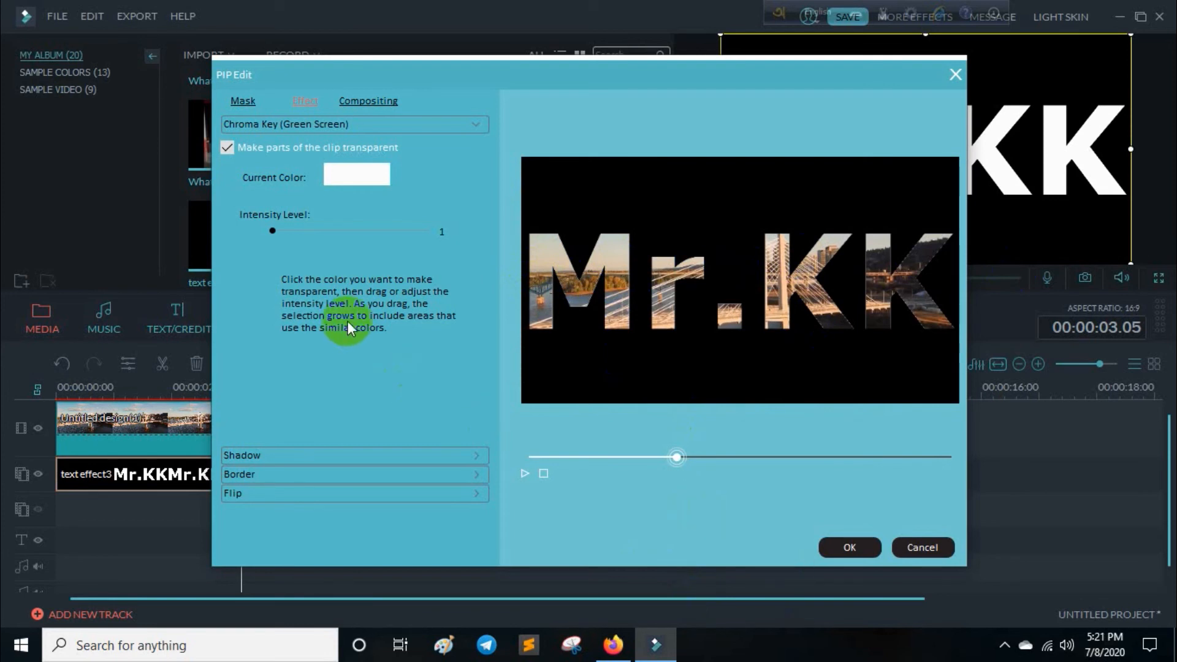
left_click_drag(270, 229, 450, 217)
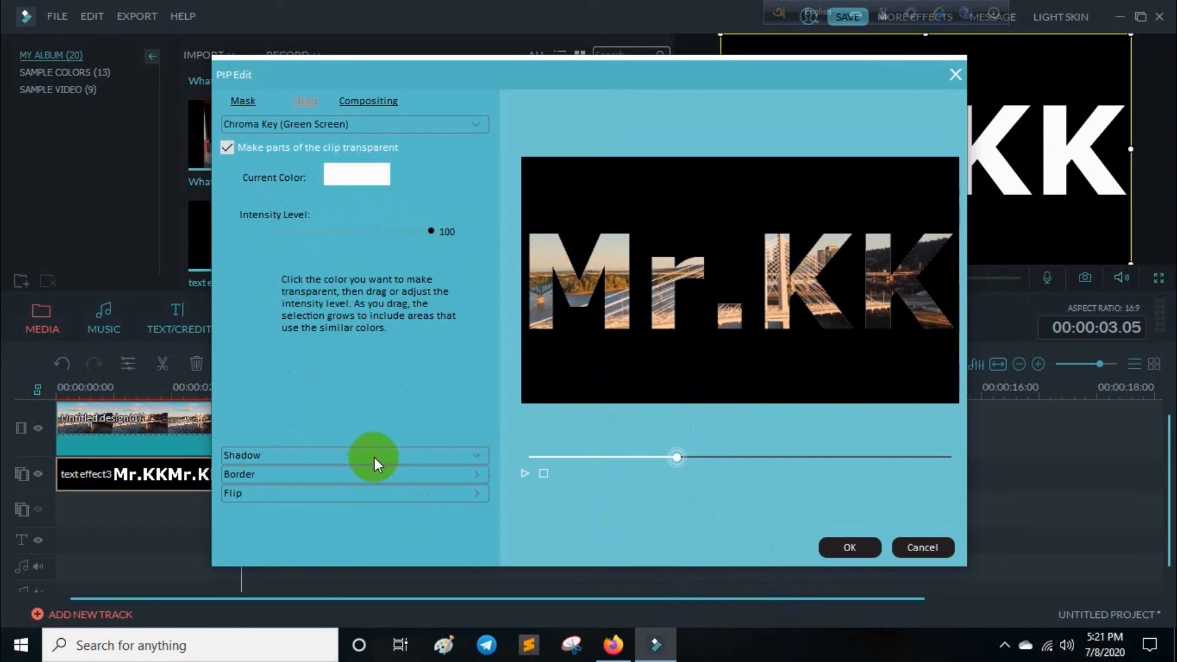
Apply a shadow to the text effect3 clip and set its distance to 0.
left_click(374, 457)
left_click(227, 168)
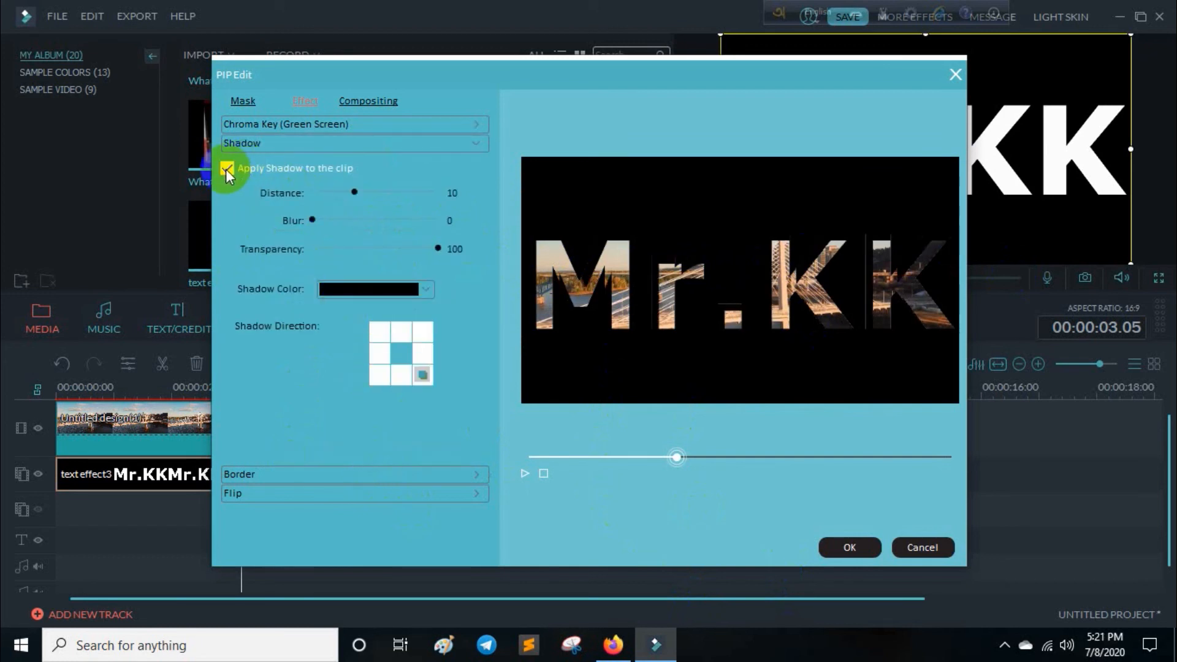
left_click_drag(354, 196, 290, 230)
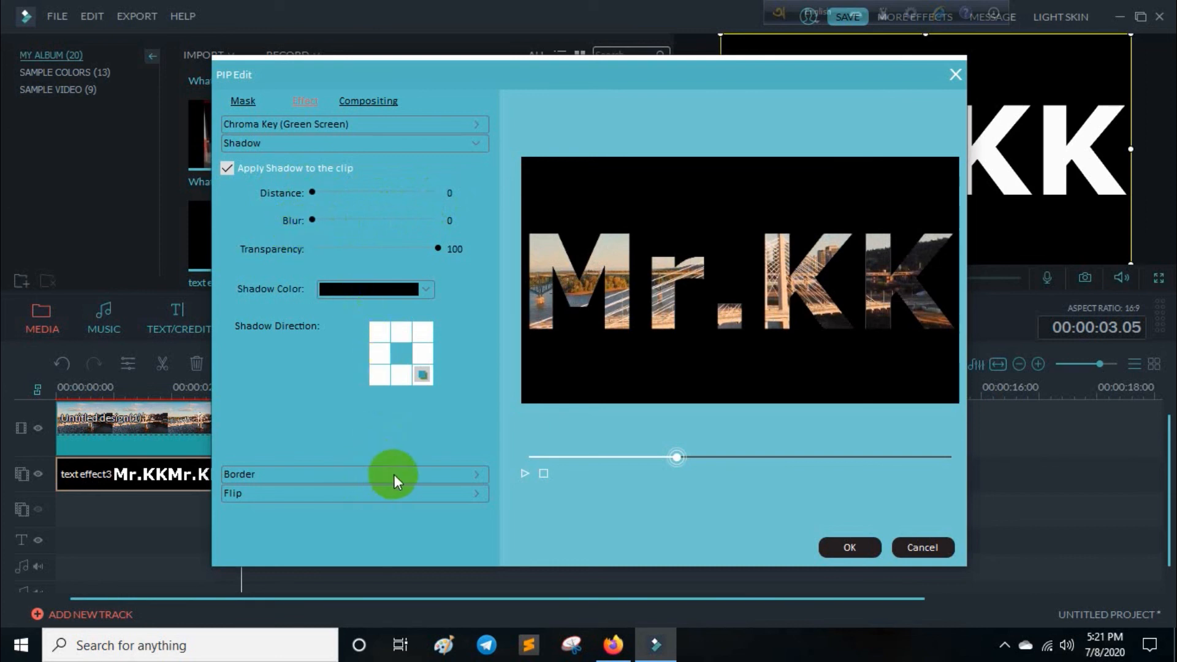
Apply a border to the text effect3 clip with a distance of 1 and accept the clip's effect settings.
left_click(394, 473)
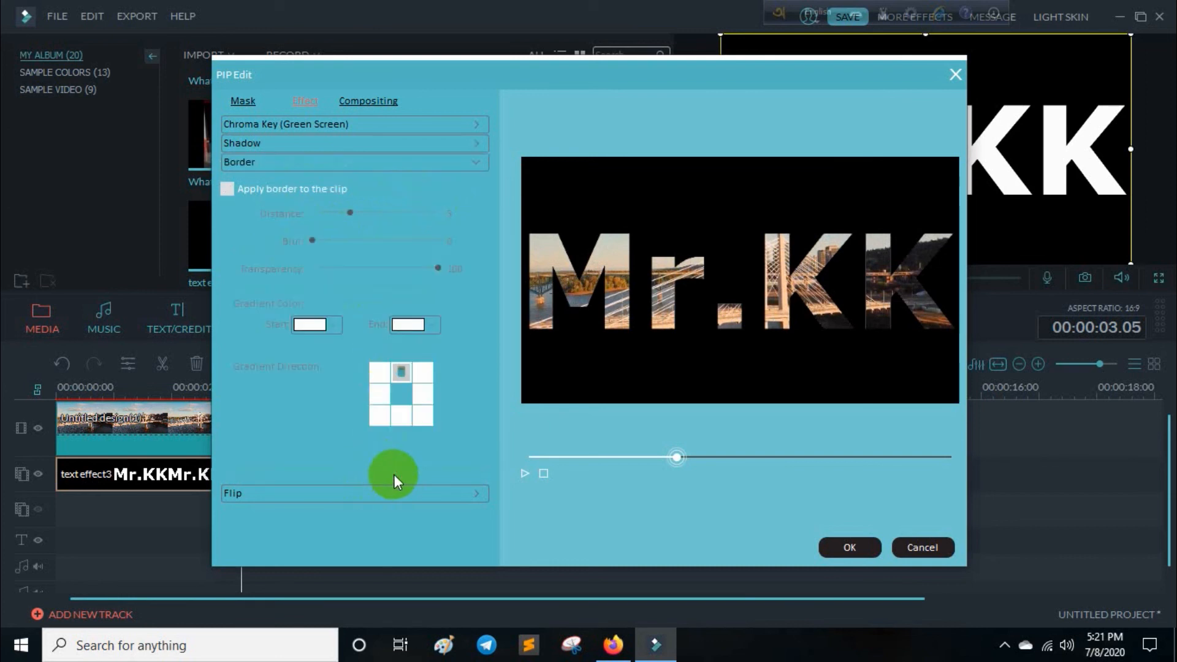
left_click(226, 189)
left_click_drag(355, 213, 473, 227)
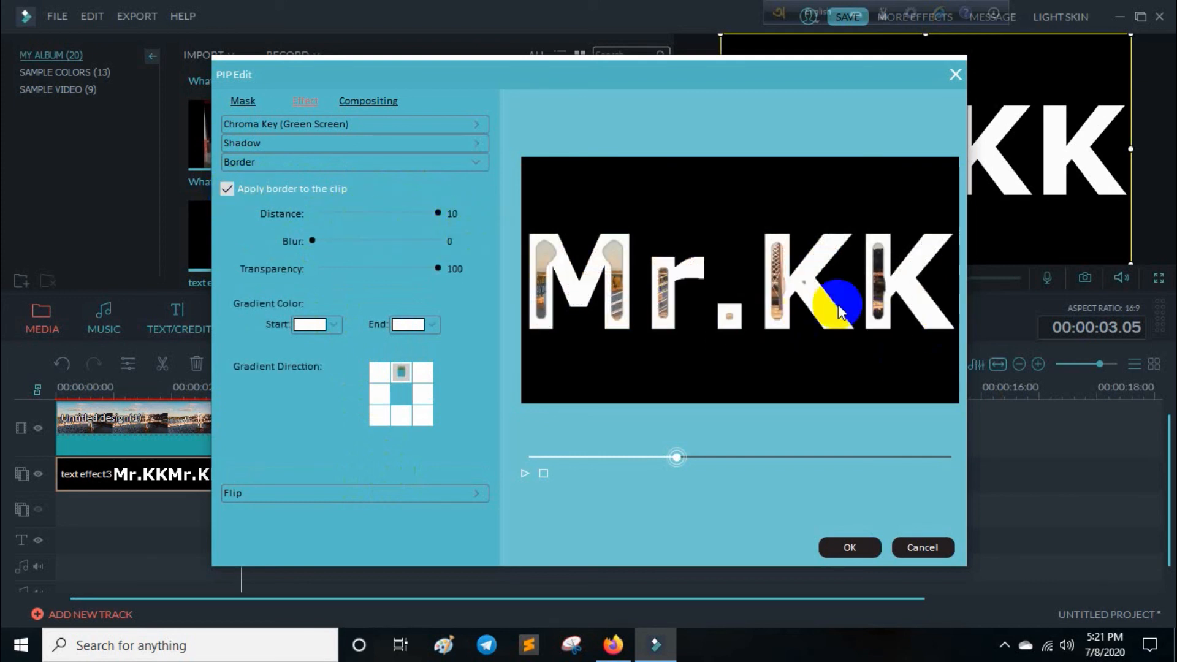
left_click_drag(373, 209, 312, 239)
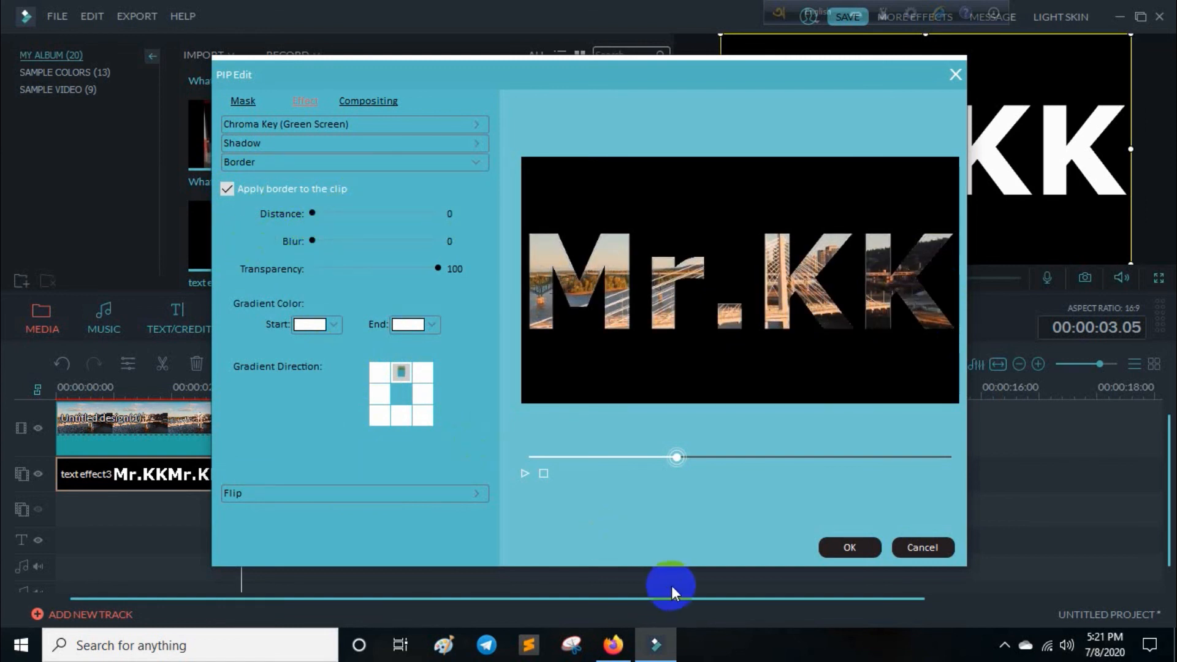
left_click_drag(314, 219, 321, 214)
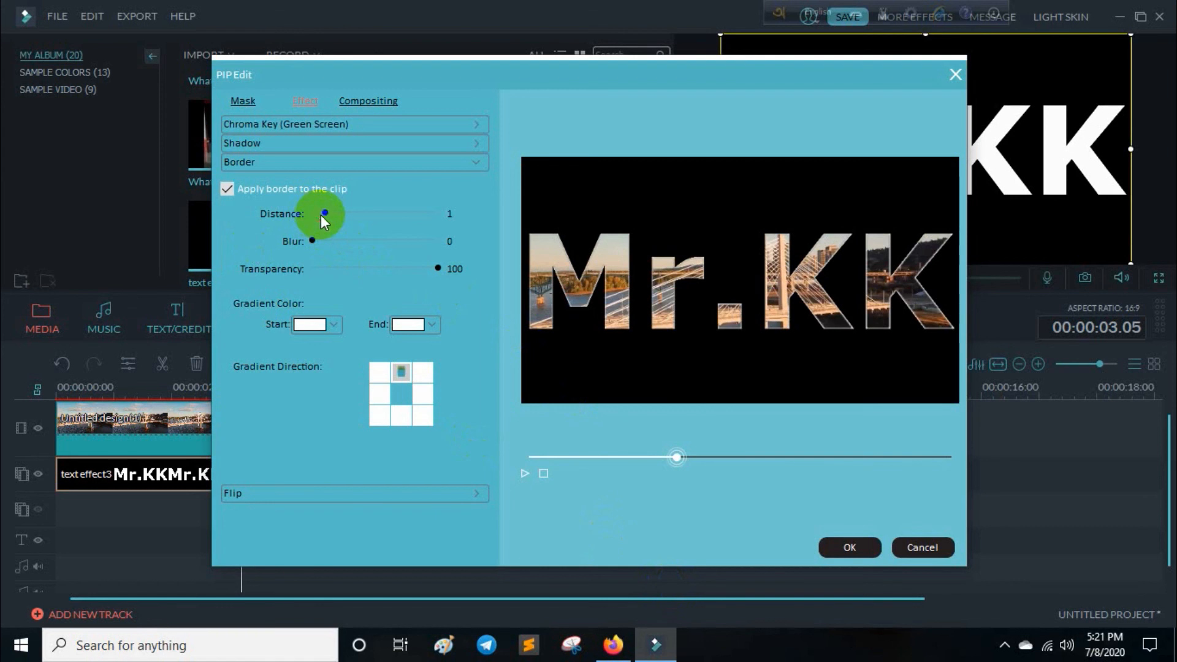
left_click(870, 549)
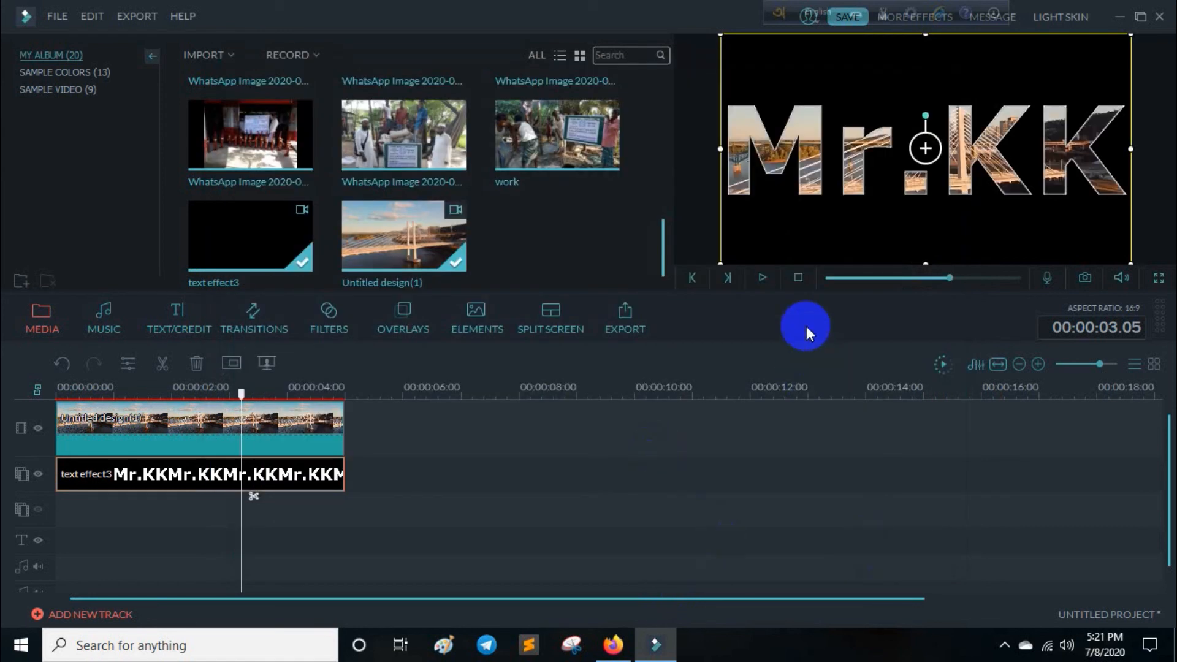
Play the timeline from the start to preview the bridge video inside the Mr.KK letters.
left_click(826, 278)
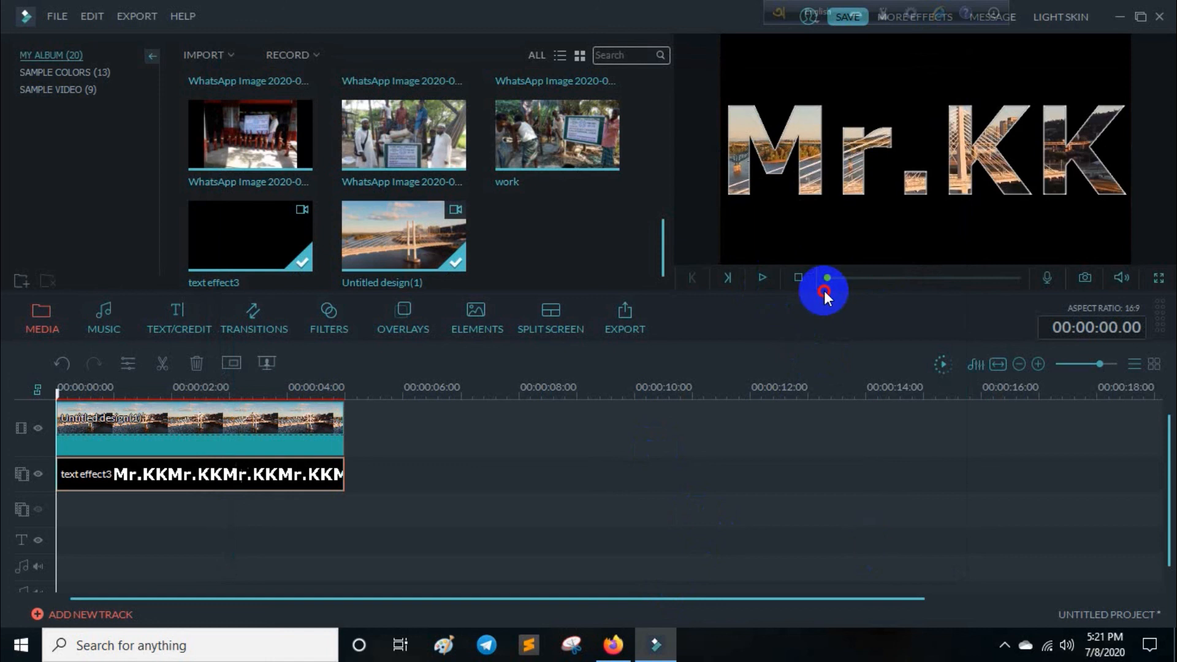
left_click(760, 278)
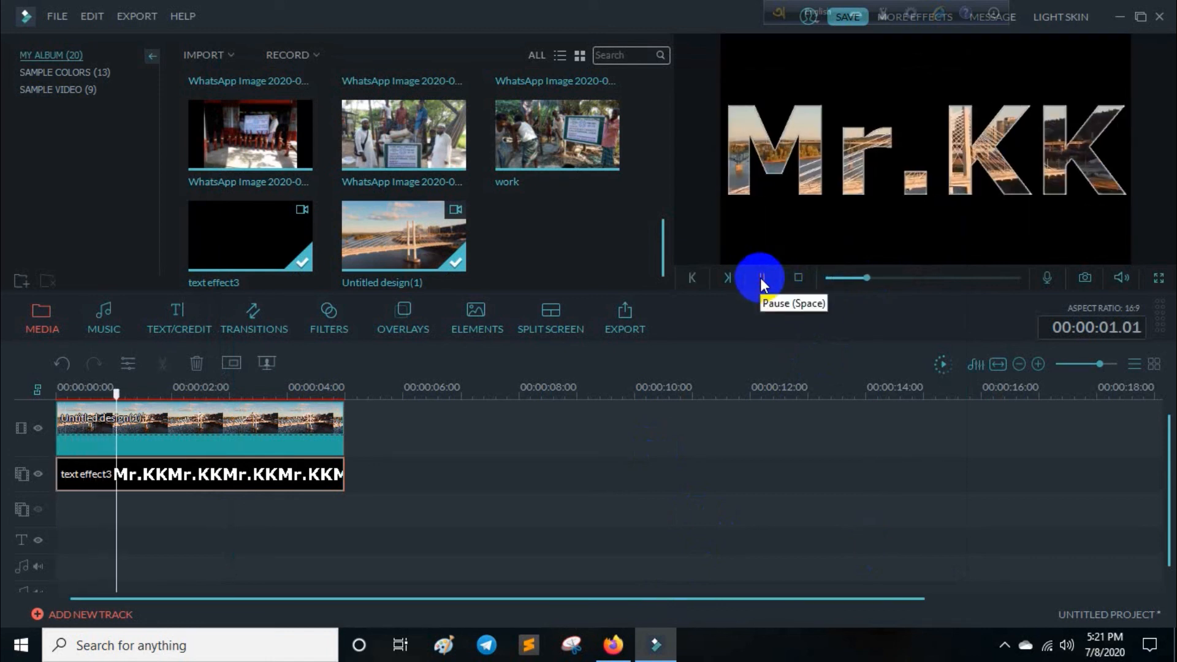
left_click(760, 278)
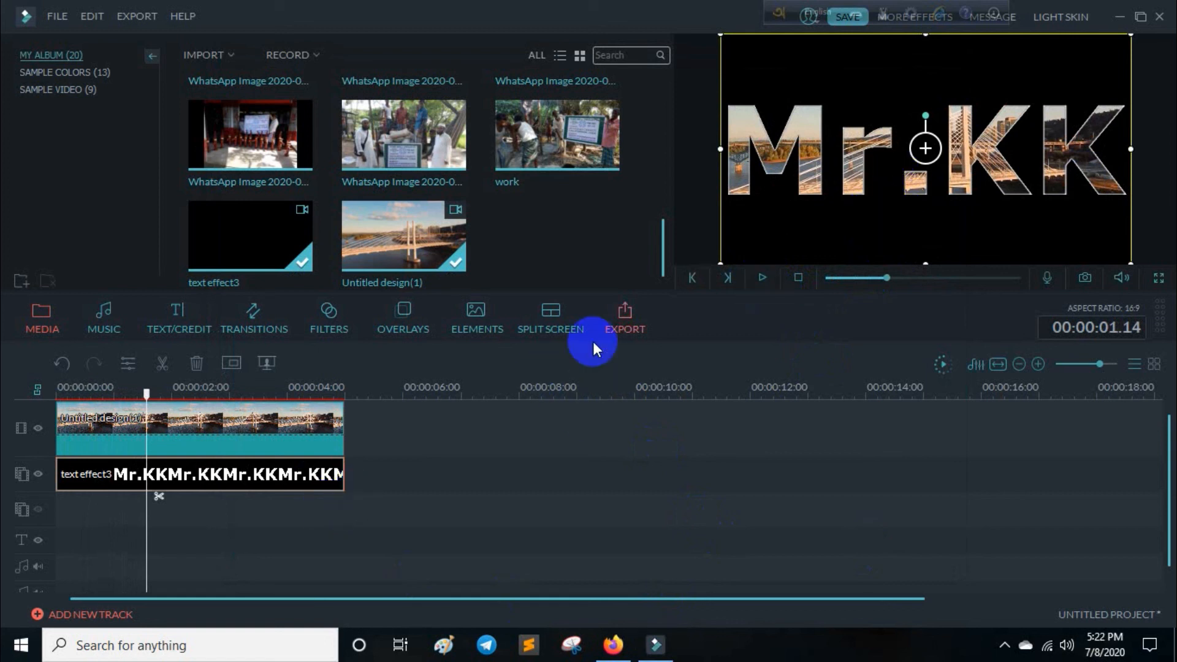
left_click(633, 447)
left_click_drag(912, 279, 814, 279)
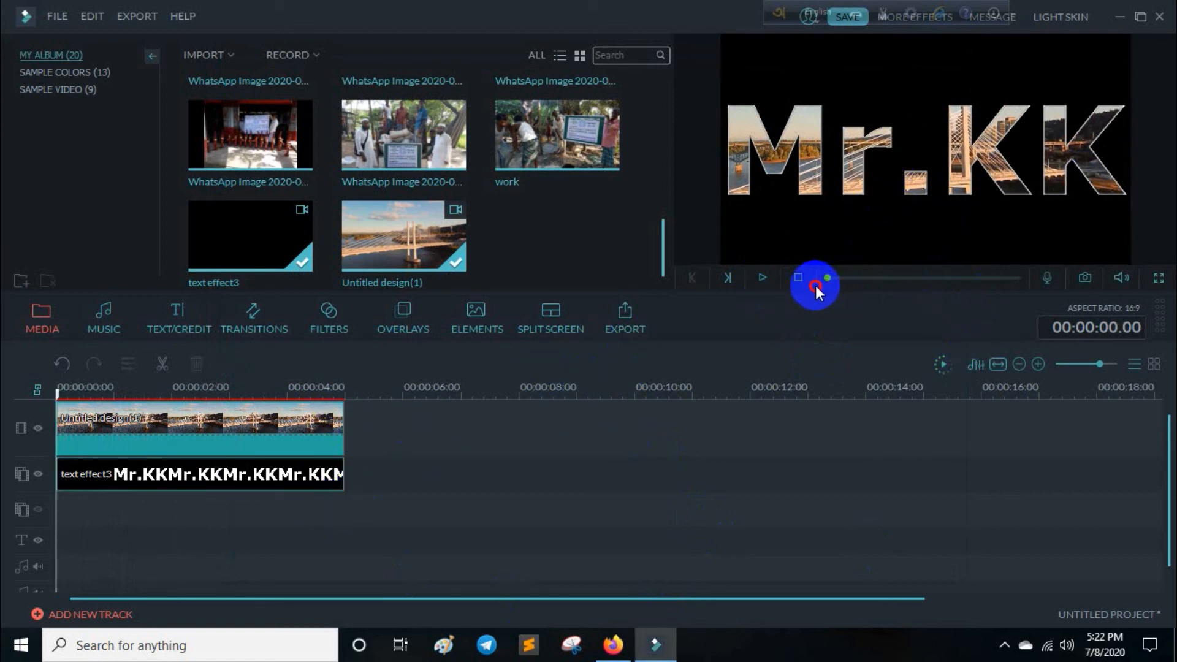
left_click(762, 277)
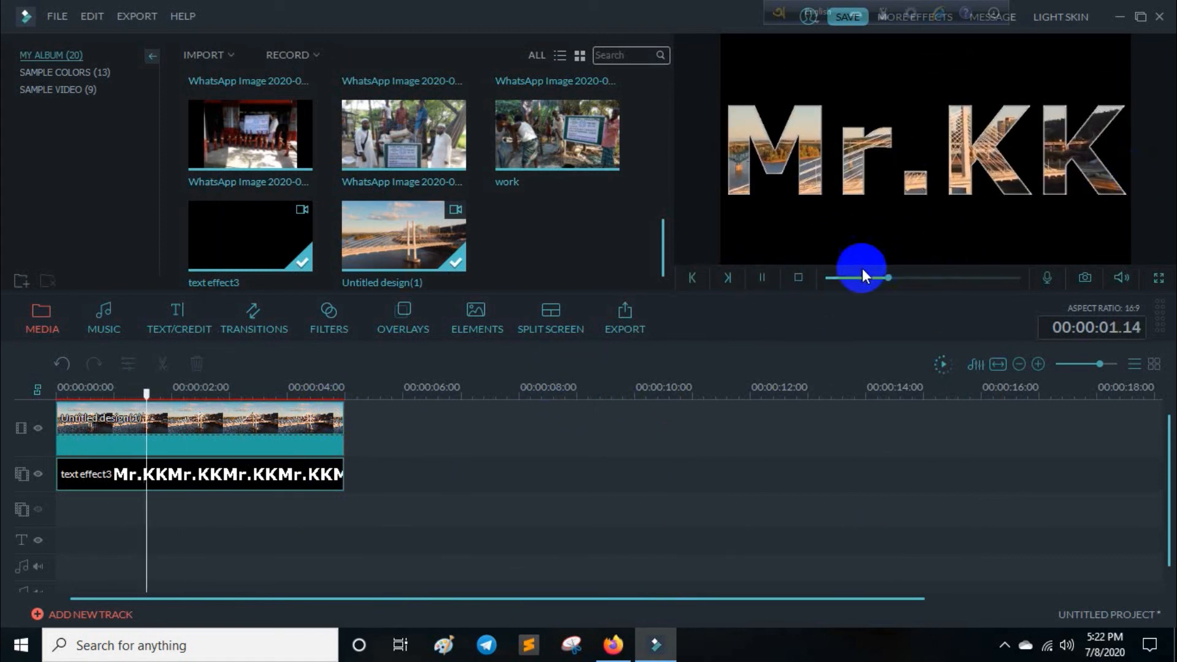
left_click(766, 278)
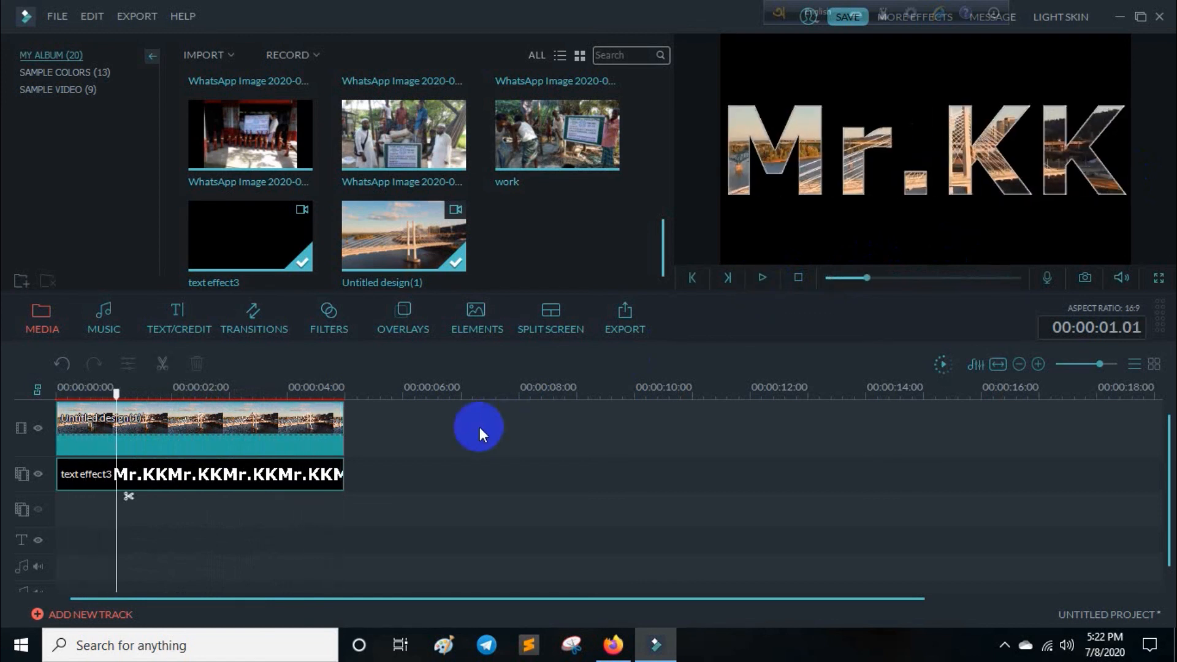